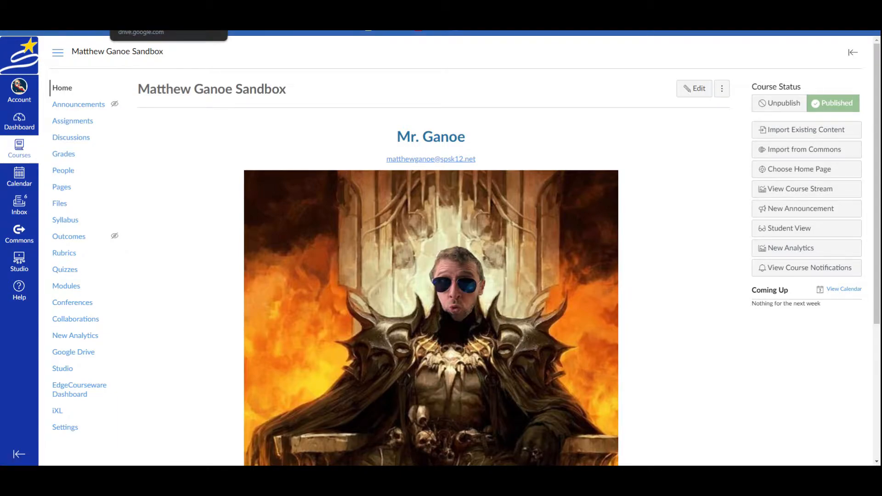
- Switch to the Google Drive tab showing the Block 3 World Geography folder
click(217, 32)
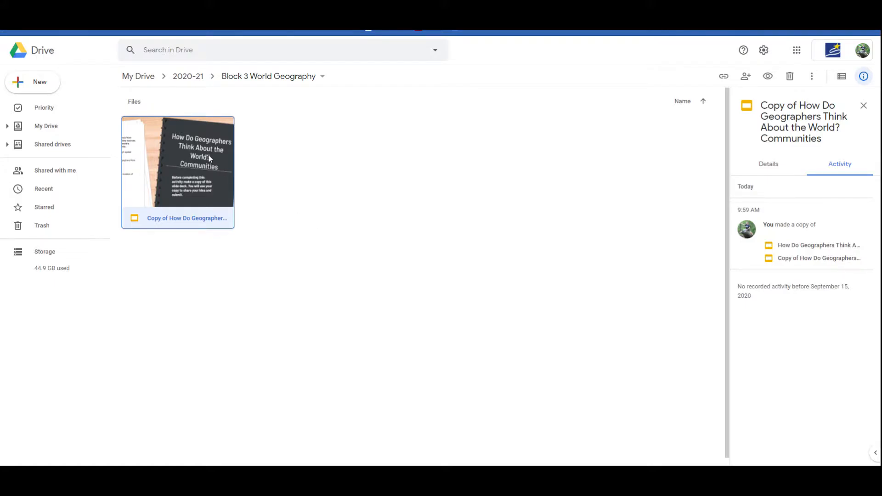
click(317, 32)
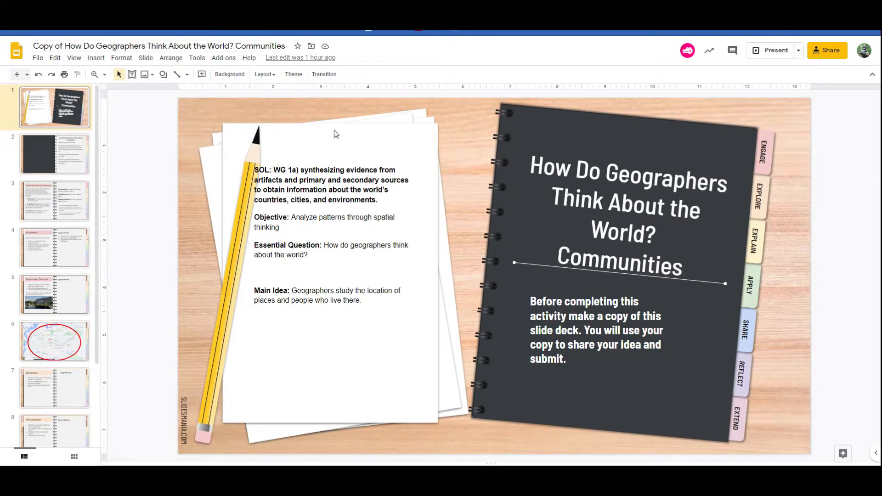
click(81, 254)
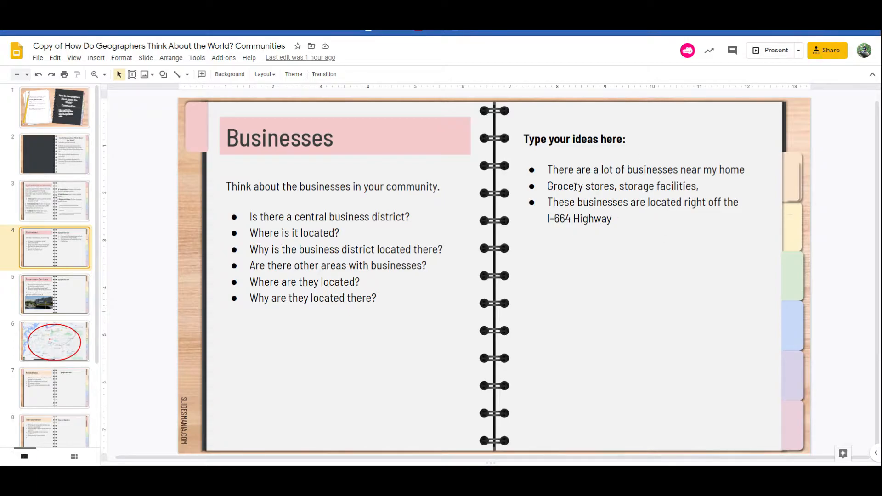
click(75, 385)
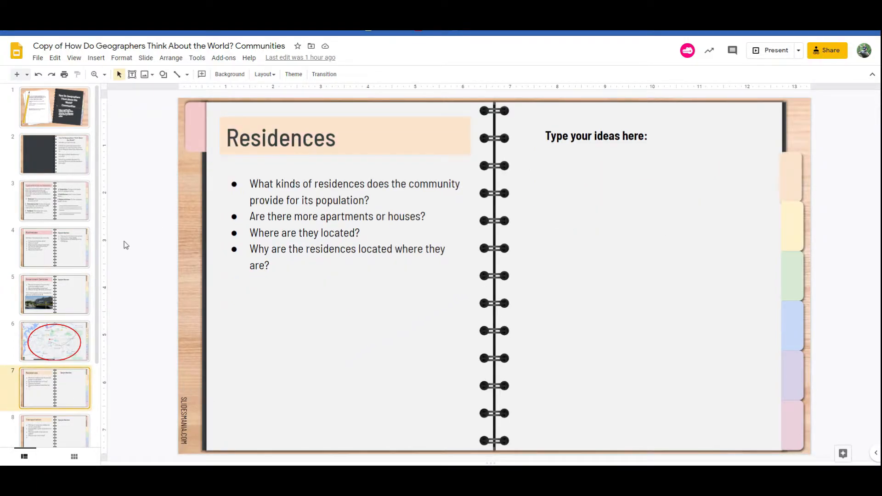
click(75, 353)
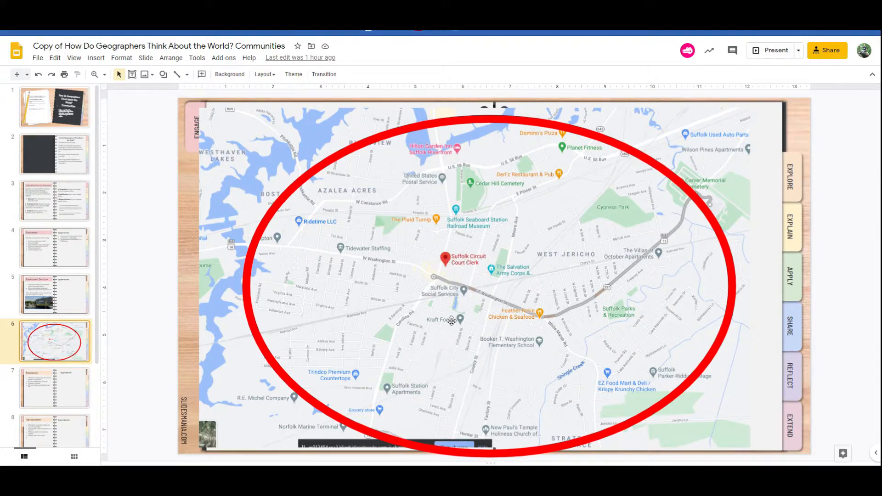
click(71, 389)
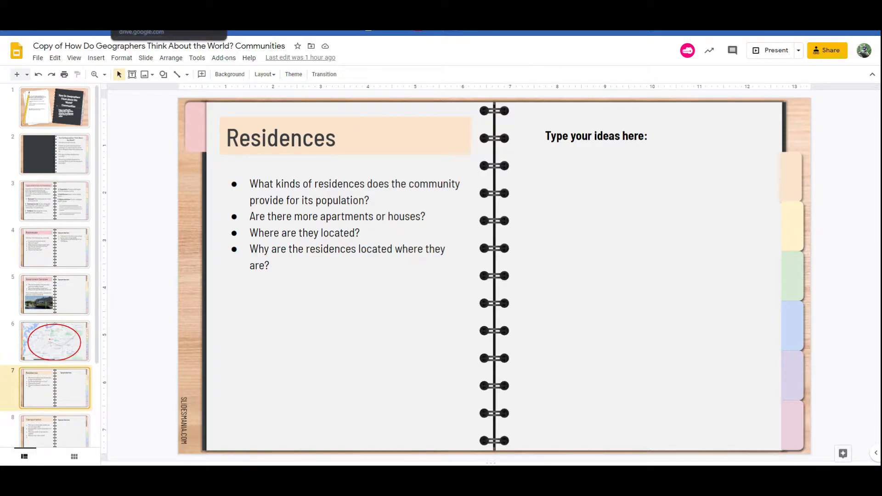
click(166, 10)
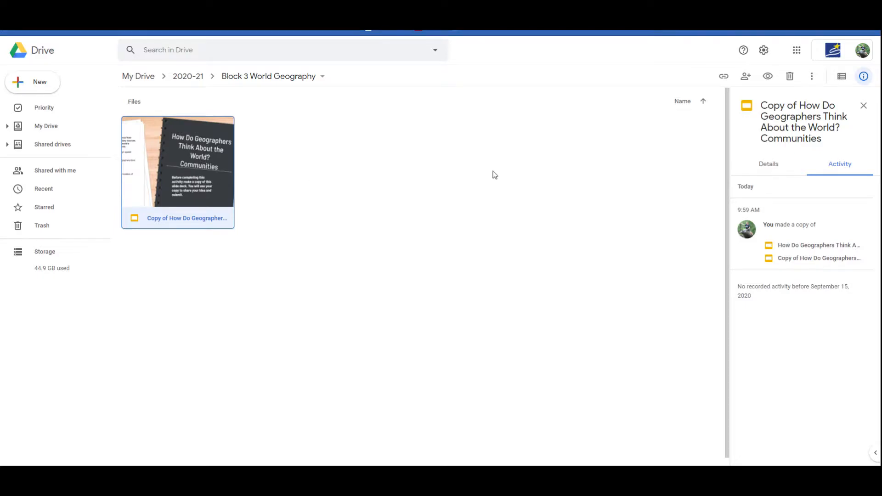
- Select the copied Communities deck and restrict its link access to added people only
click(501, 195)
click(210, 185)
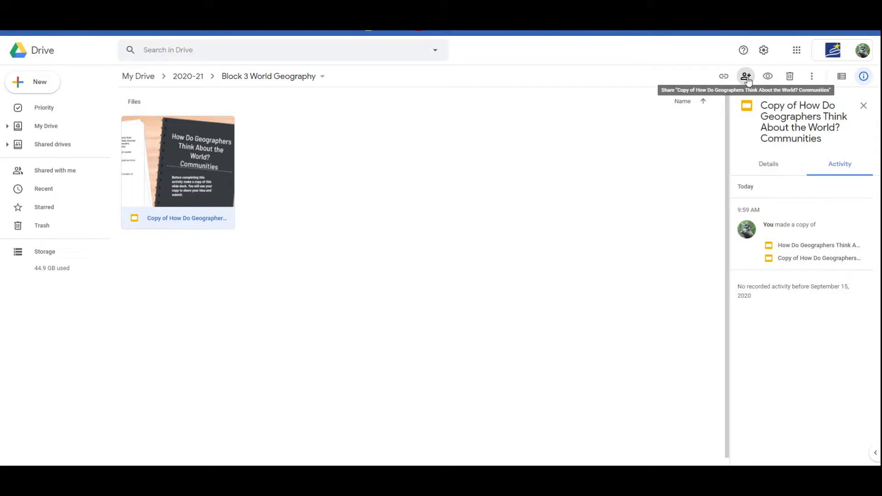
click(746, 77)
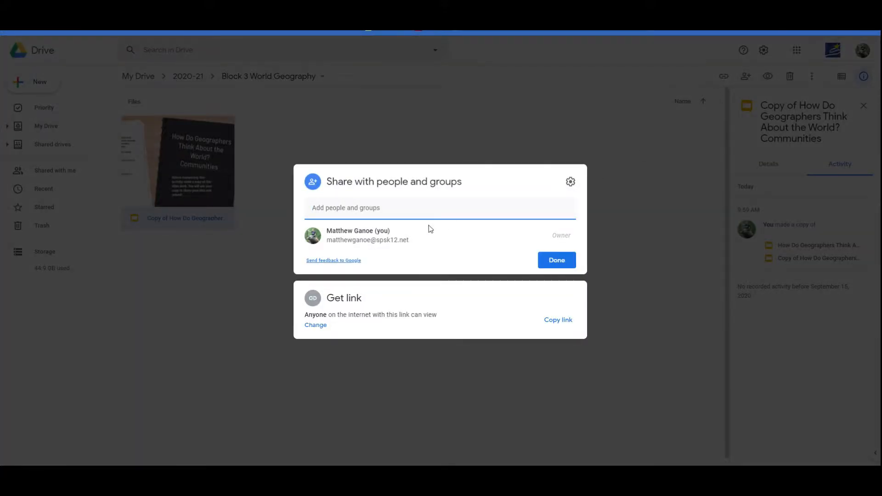
click(315, 325)
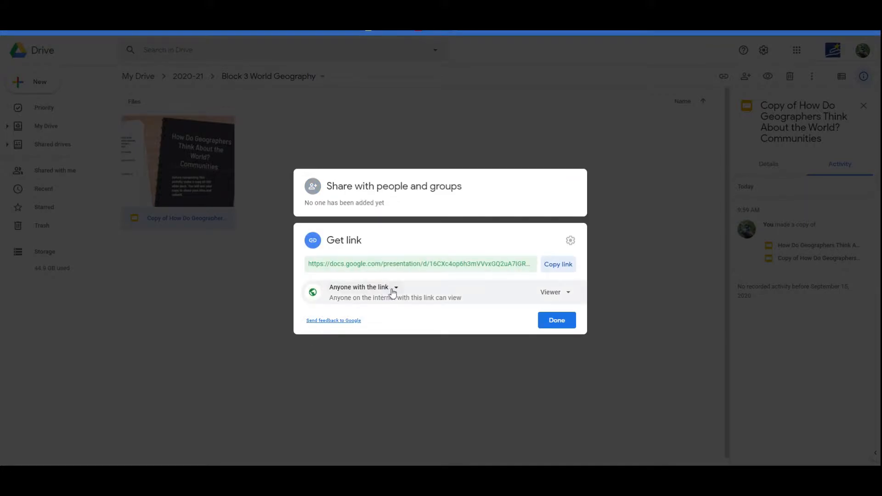
click(392, 291)
click(390, 308)
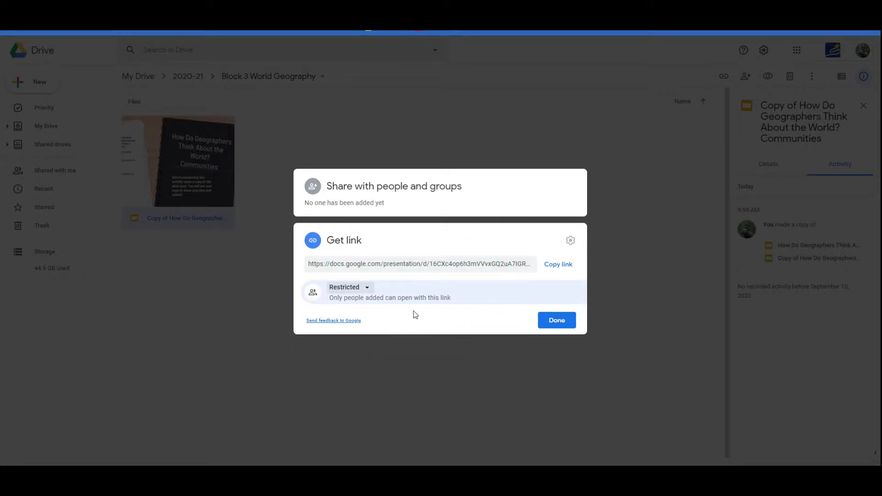
- Give anyone in Suffolk Public Schools Viewer access by link, then copy the link
click(368, 288)
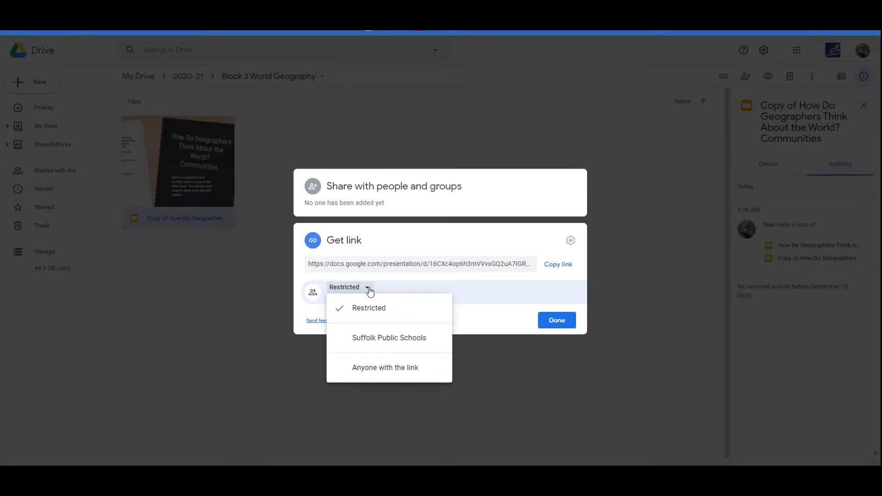
click(378, 340)
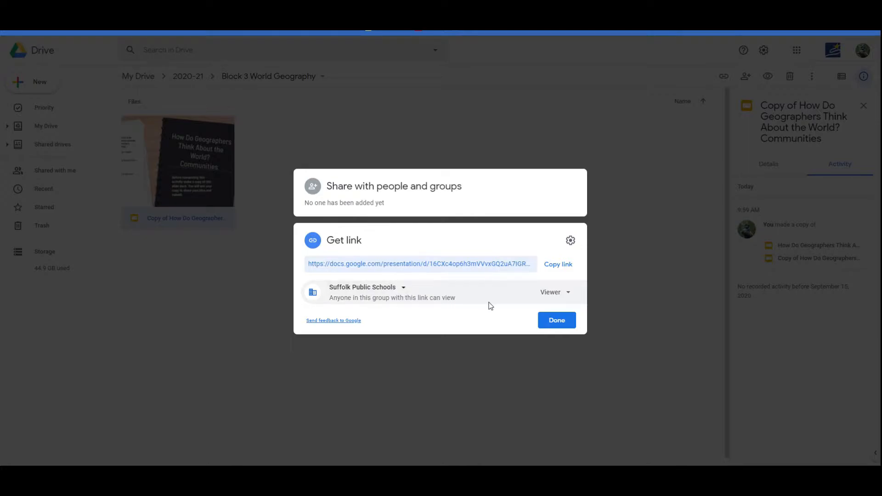
click(572, 295)
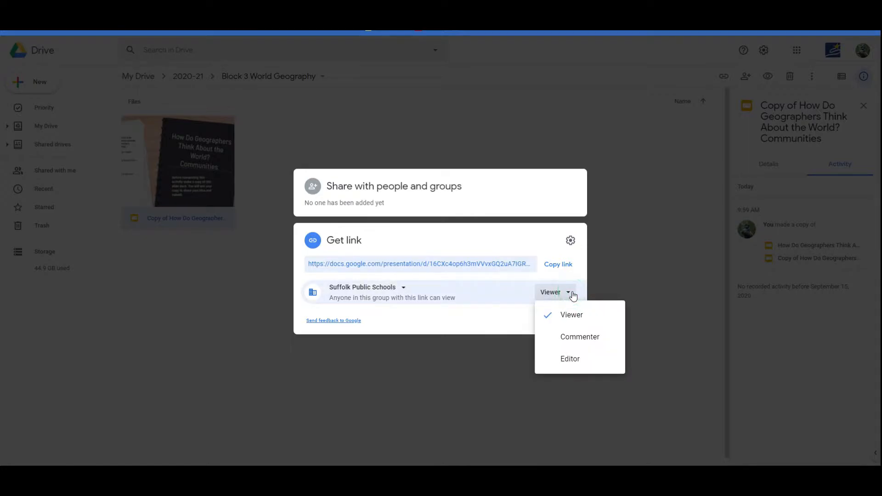
click(574, 316)
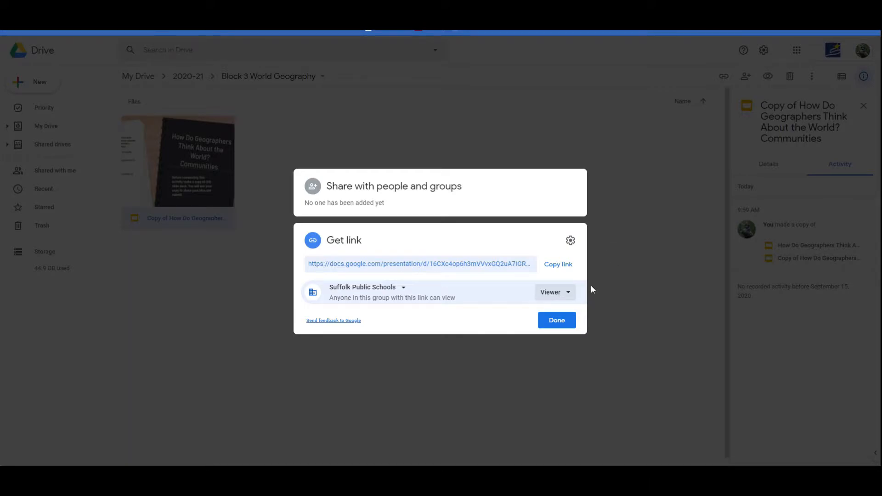
click(562, 267)
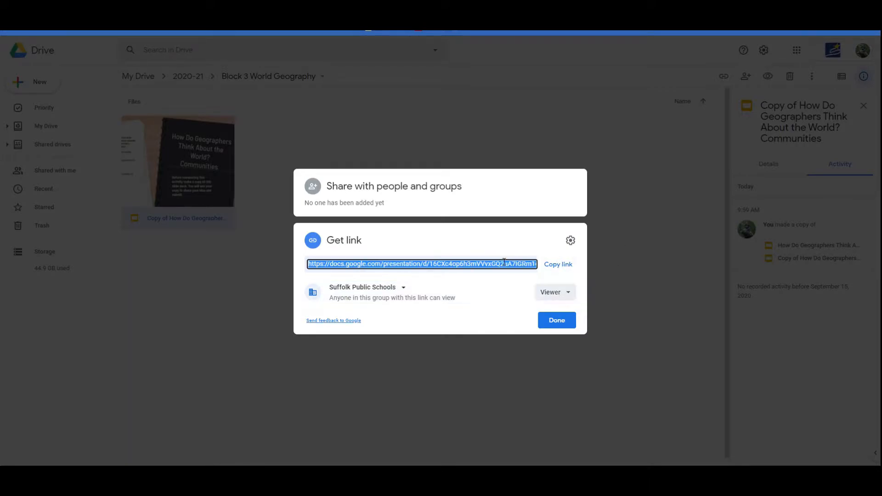
click(558, 269)
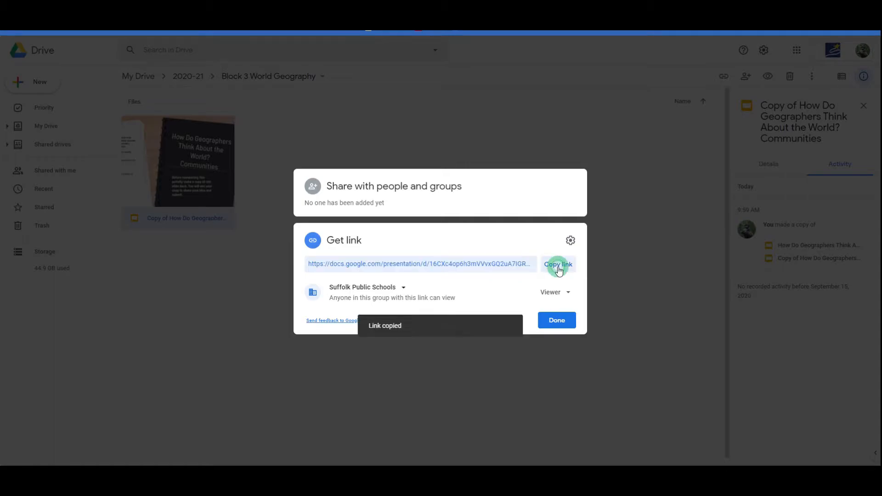
click(551, 323)
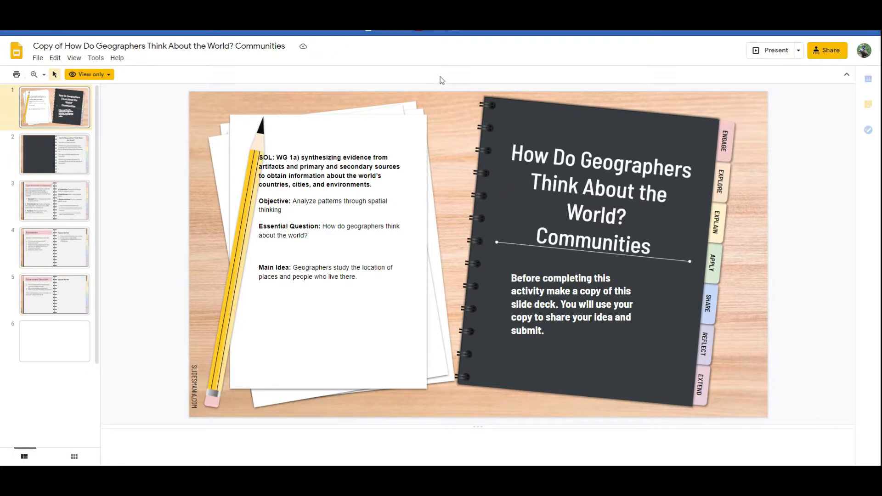
- Check the deck's view-only options and the copy menu without copying anything
click(113, 74)
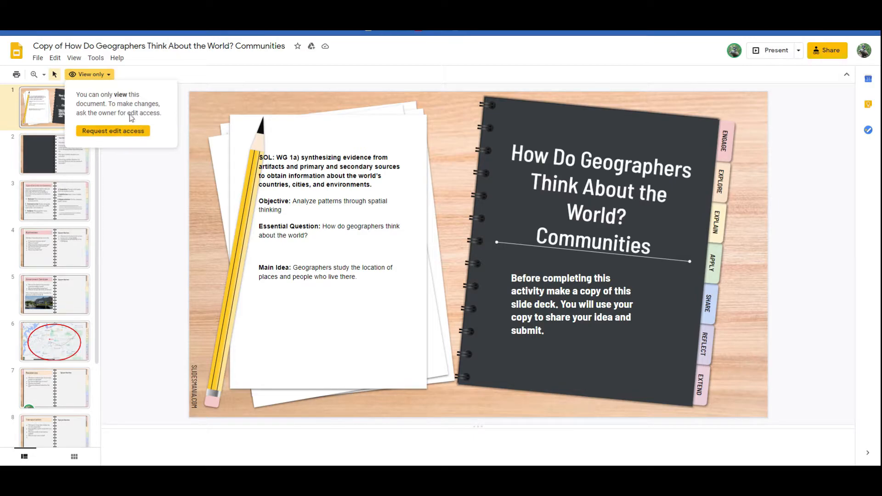
click(110, 73)
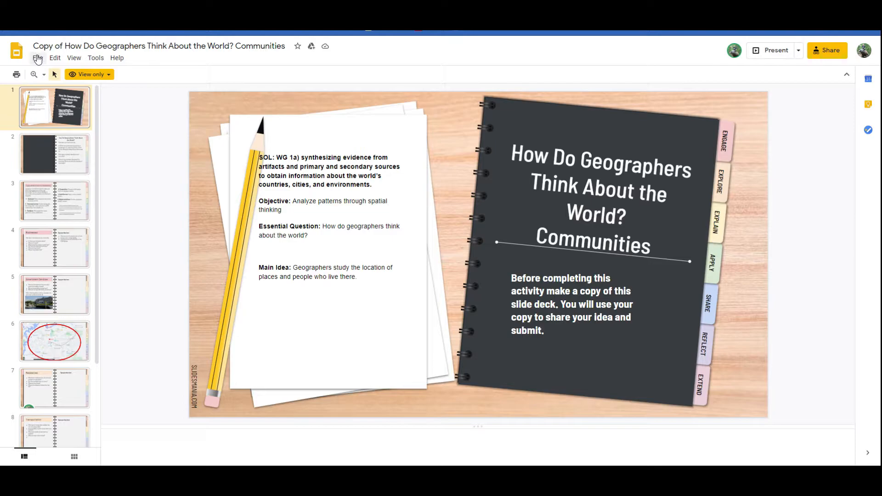
click(37, 59)
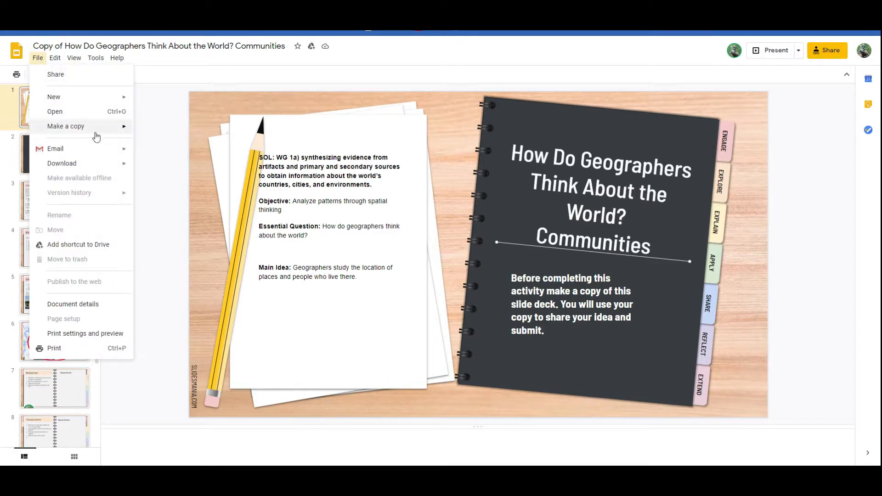
mouse_move(96, 133)
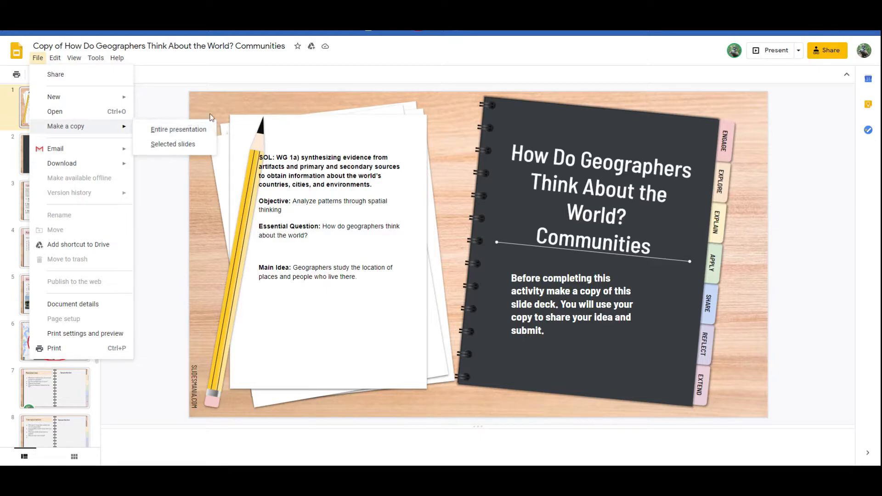
click(278, 76)
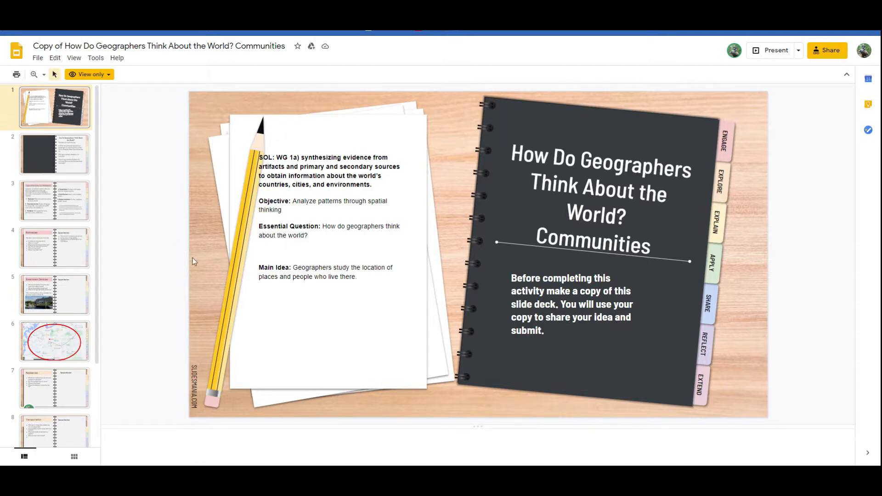
- Choose File > Make a copy > Entire presentation for the deck
click(38, 58)
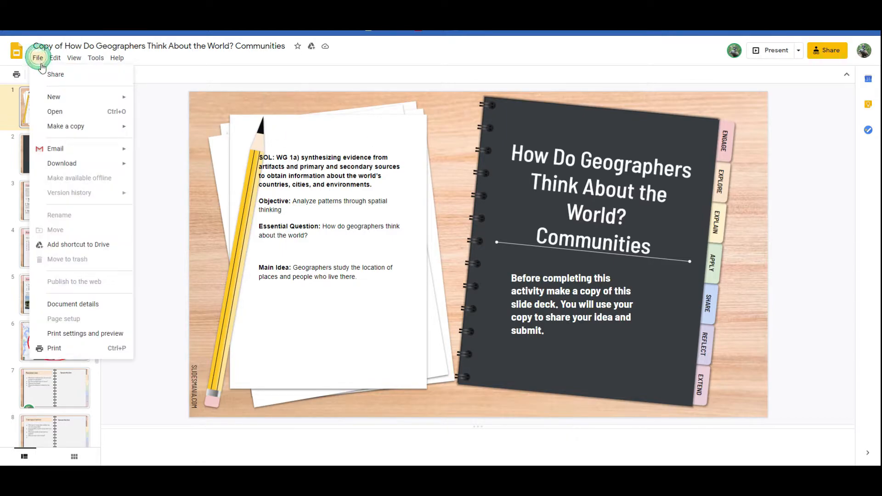
mouse_move(76, 128)
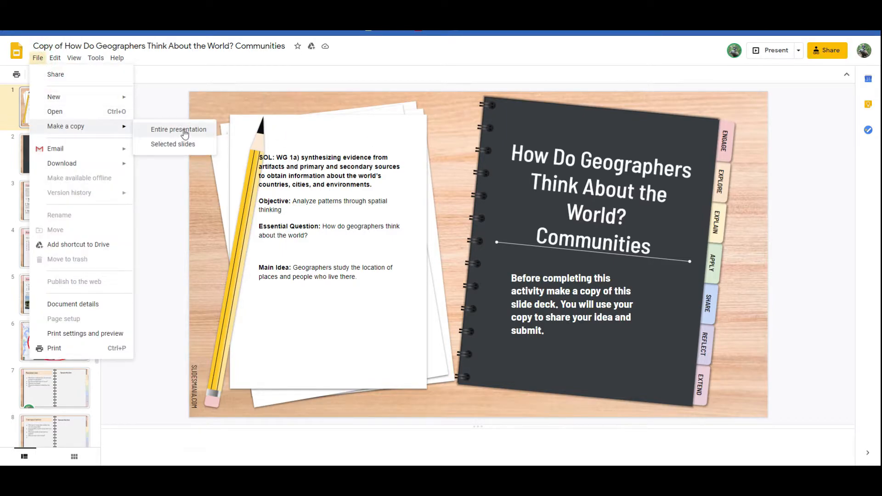
click(185, 132)
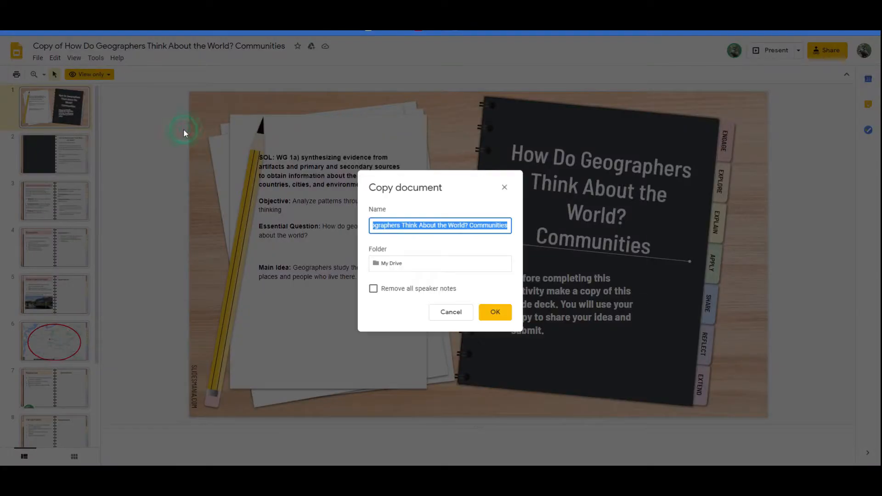
- Cancel the Copy document dialog without copying and return to Canvas
click(393, 263)
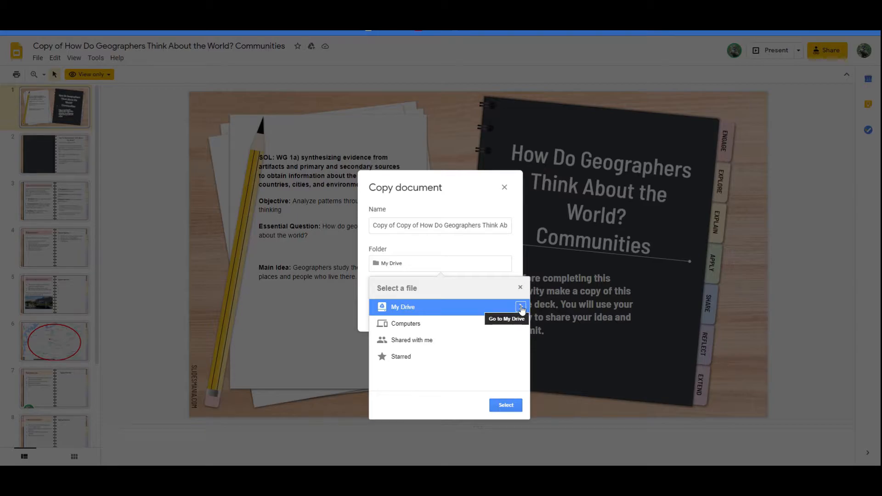
click(504, 187)
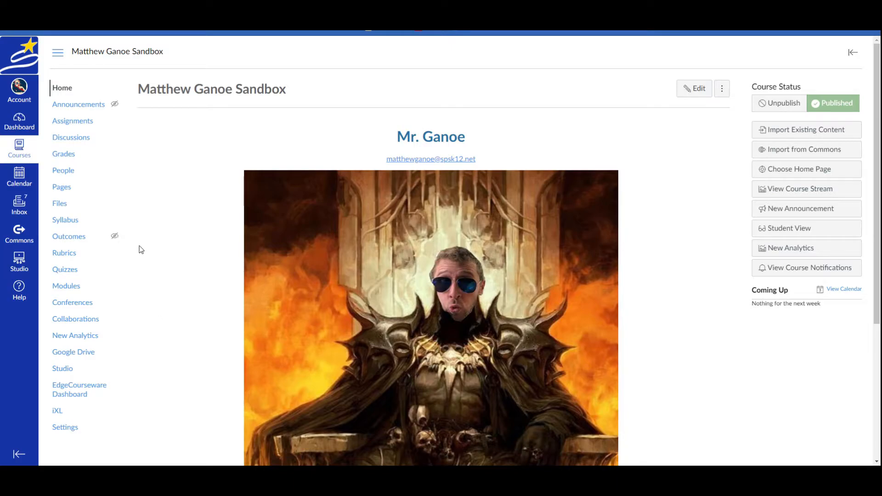
- Create a new assignment titled 'Geographic Thinking: How do geographers think about the world?'
click(79, 124)
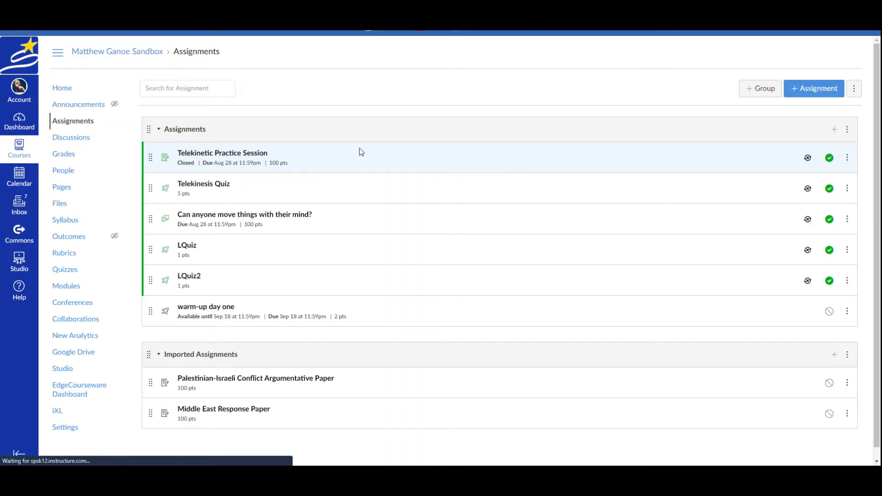
click(807, 88)
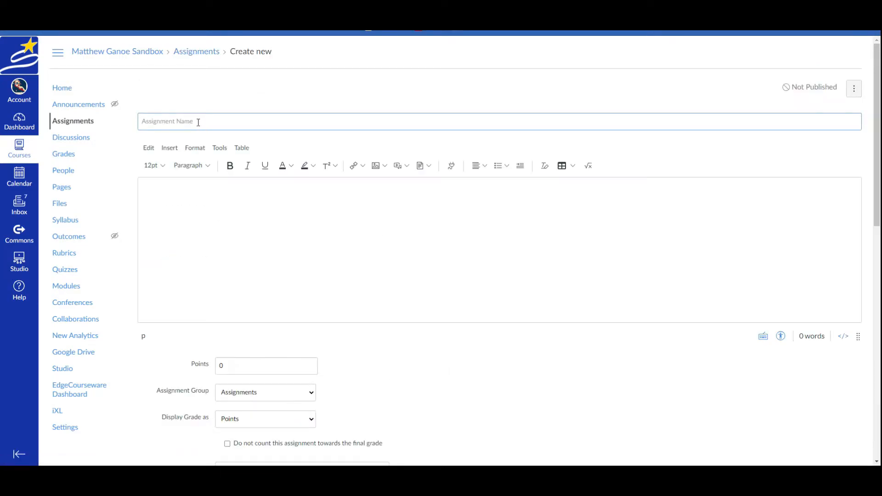
text(Ge)
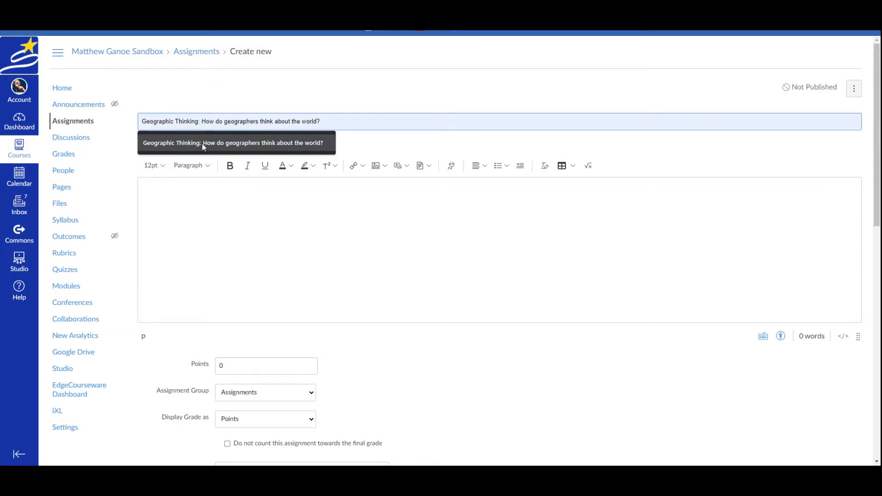
click(203, 142)
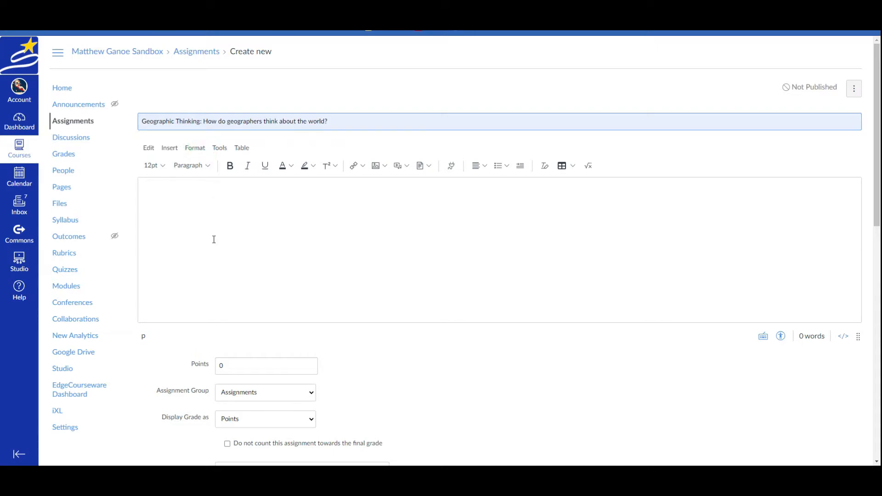
click(192, 191)
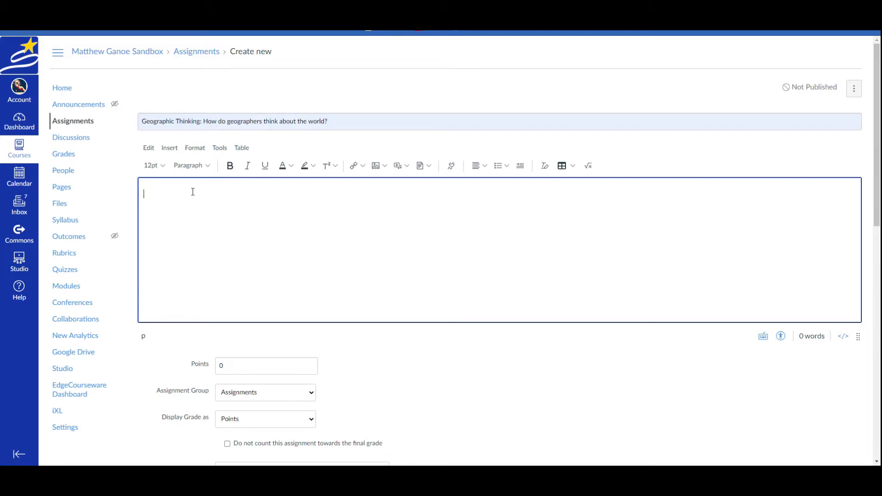
- Paste the prepared three-paragraph instructions, then the Slides sharing URL as a link
text(Guys and gals,  Attached you will find the assignment.  Make sure you hit file, then make a copy, and save it in your folder for this class.  When you're finished, you can upload it to the assignment page.)
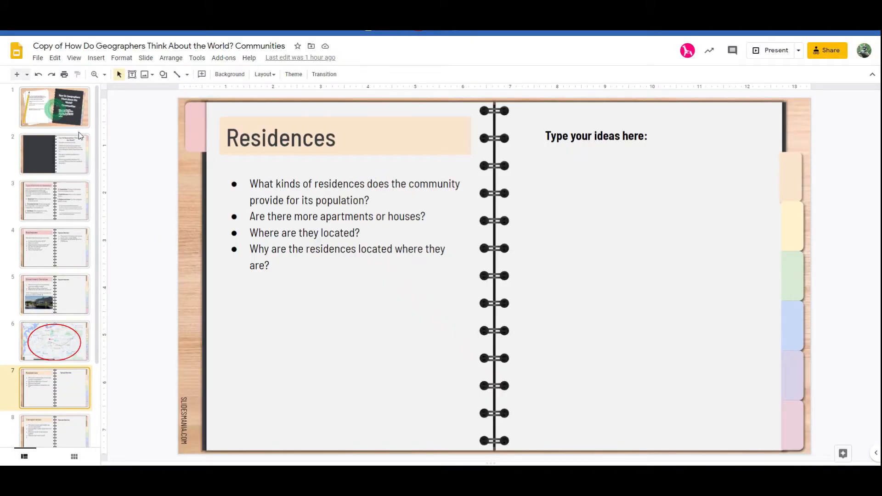
click(55, 111)
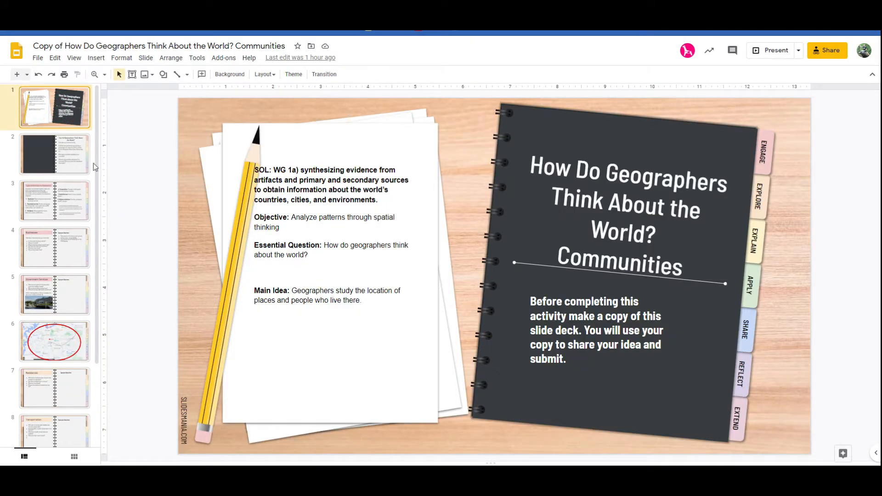
click(50, 153)
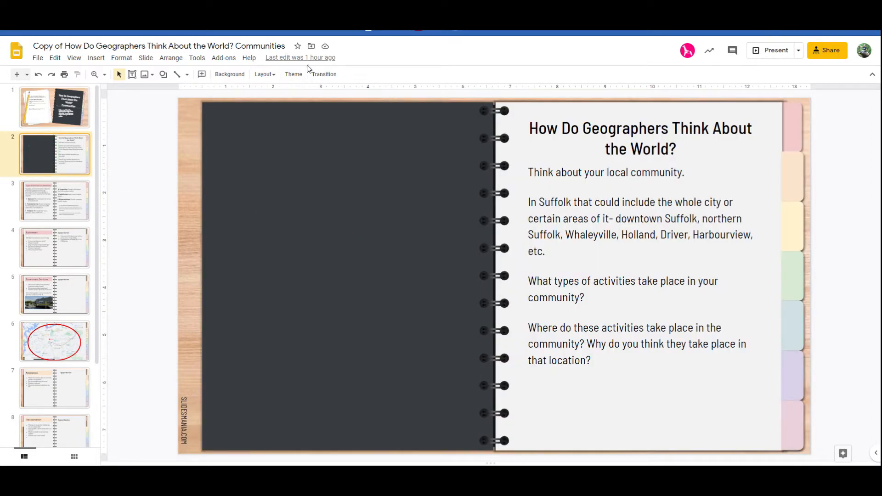
click(115, 9)
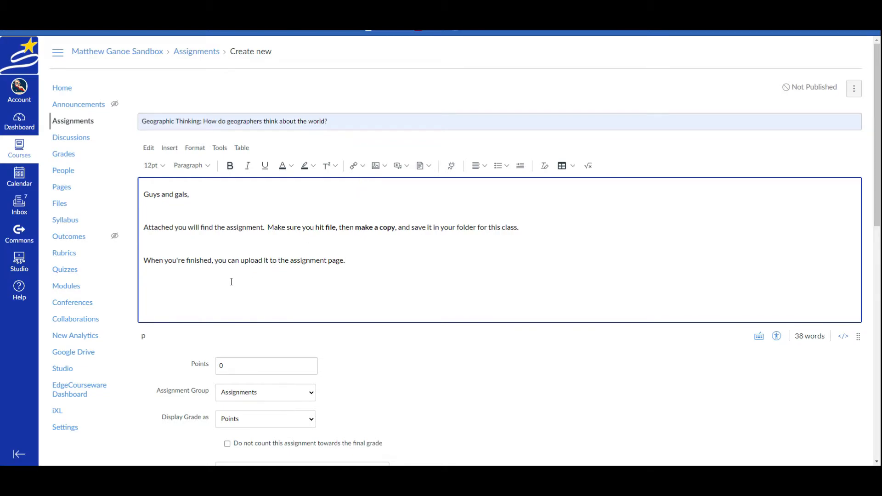
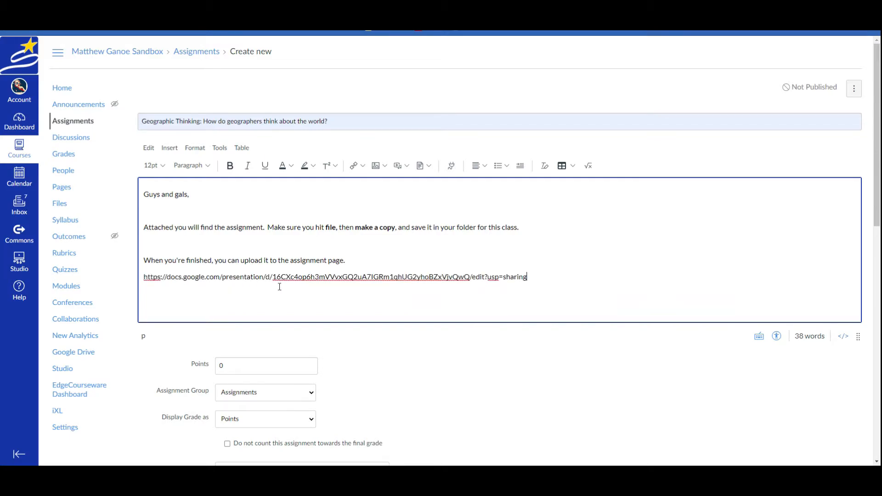
key(Return)
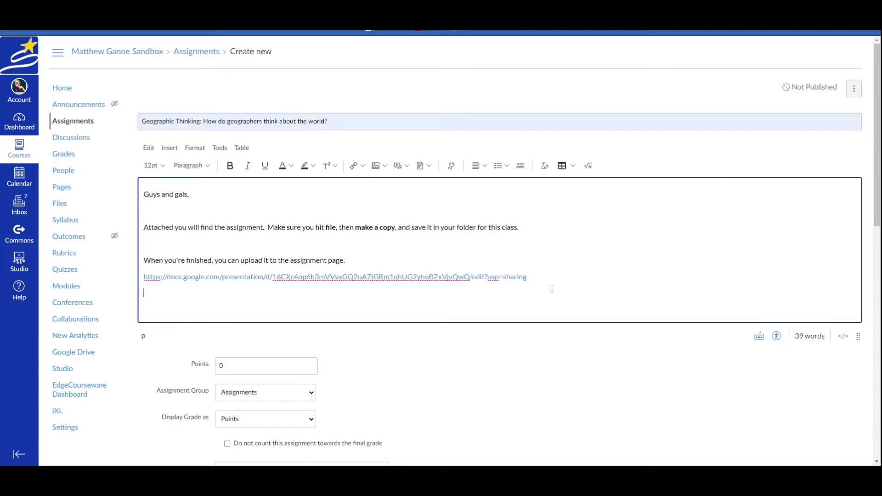
- Insert an external link labelled 'Assignment page' pointing to the Slides URL
click(363, 169)
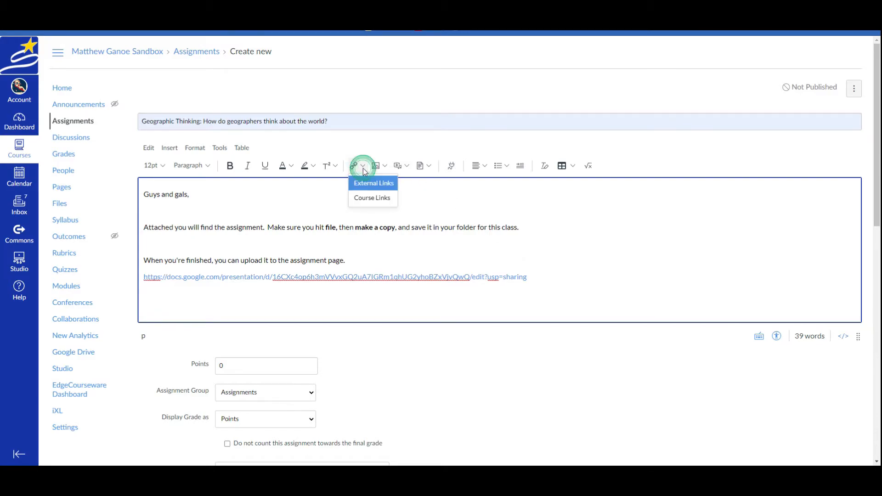
click(373, 184)
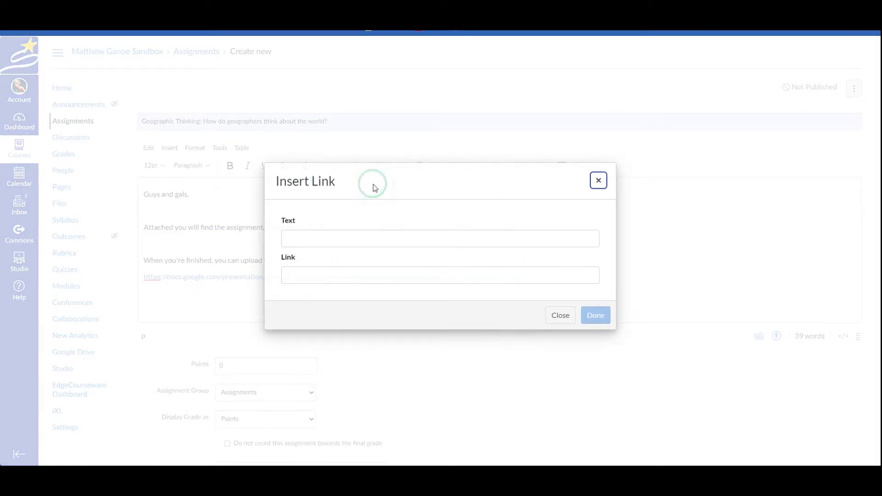
click(327, 240)
text(Assignmen)
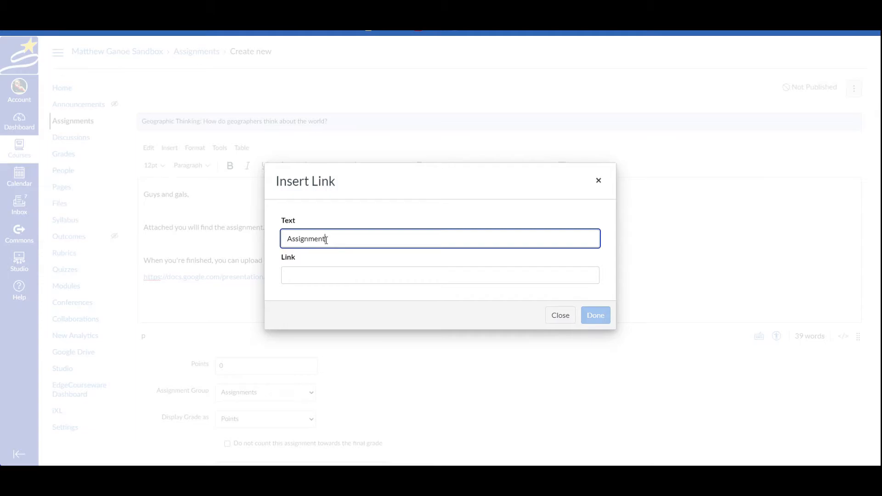
text(t page)
click(315, 276)
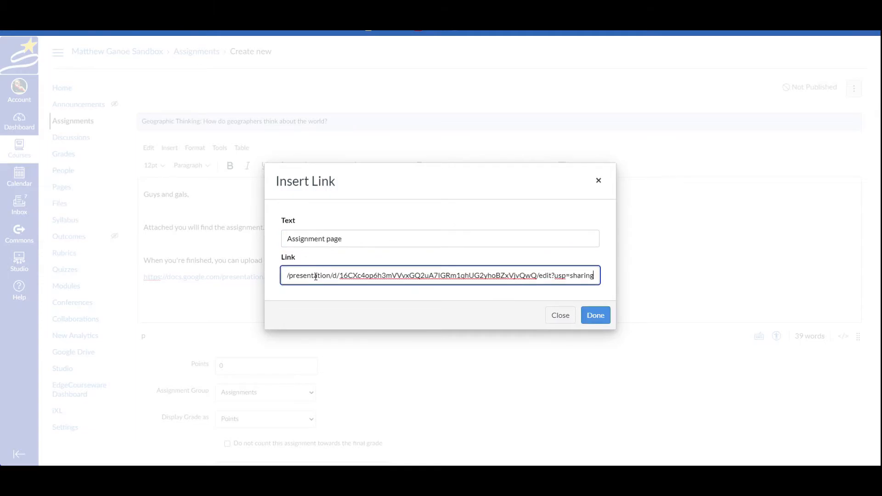
click(595, 315)
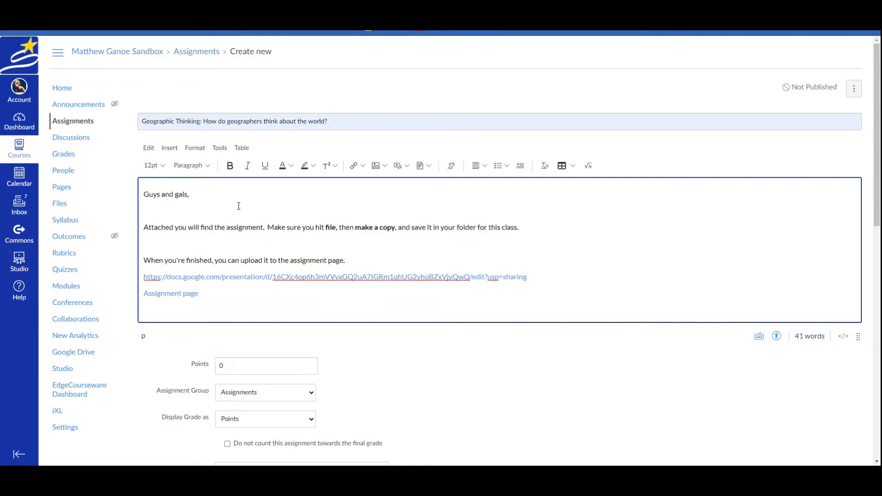
- Paste the assignment title in quotes before the word 'assignment' in the description
click(332, 121)
double_click(332, 122)
key(ctrl+c)
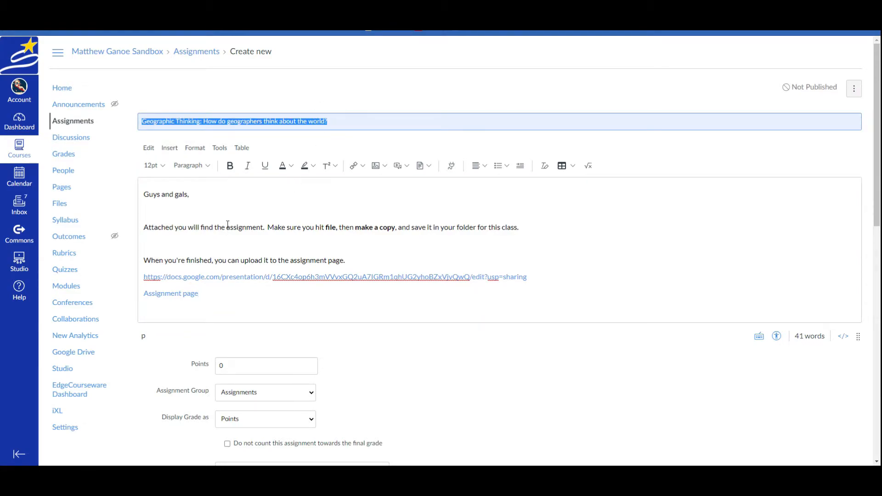
click(230, 224)
key(ctrl+v)
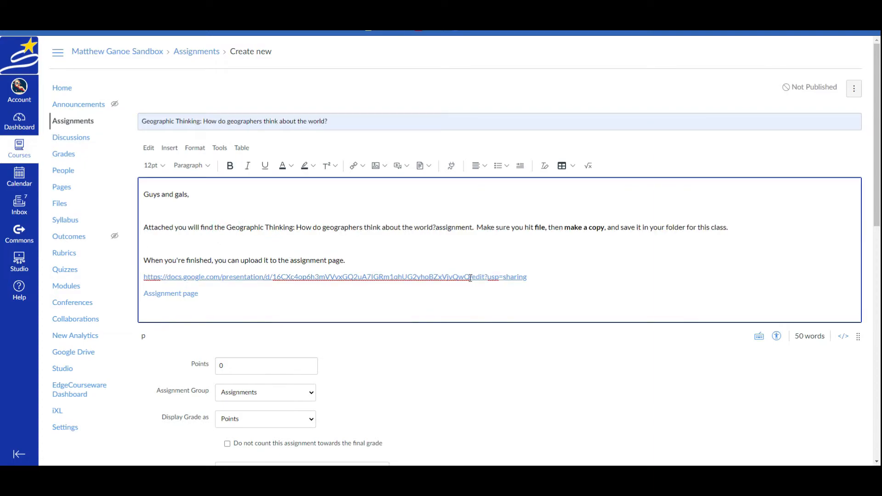
click(226, 223)
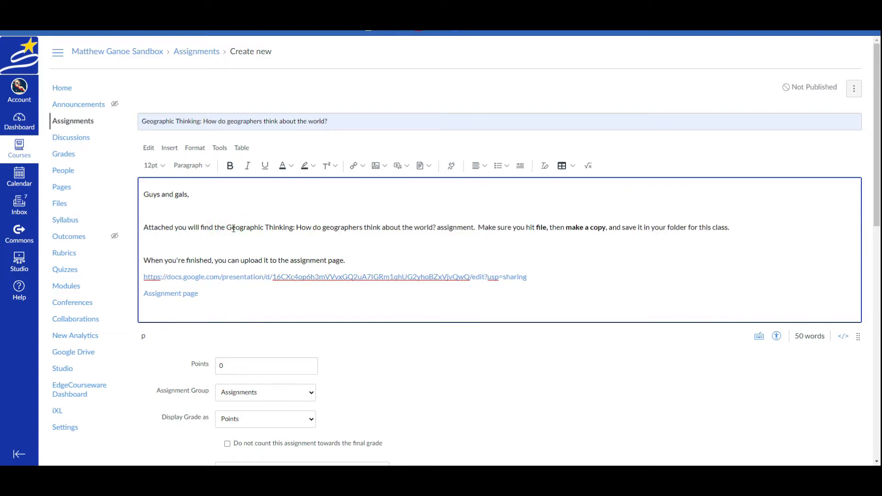
click(229, 228)
text(")
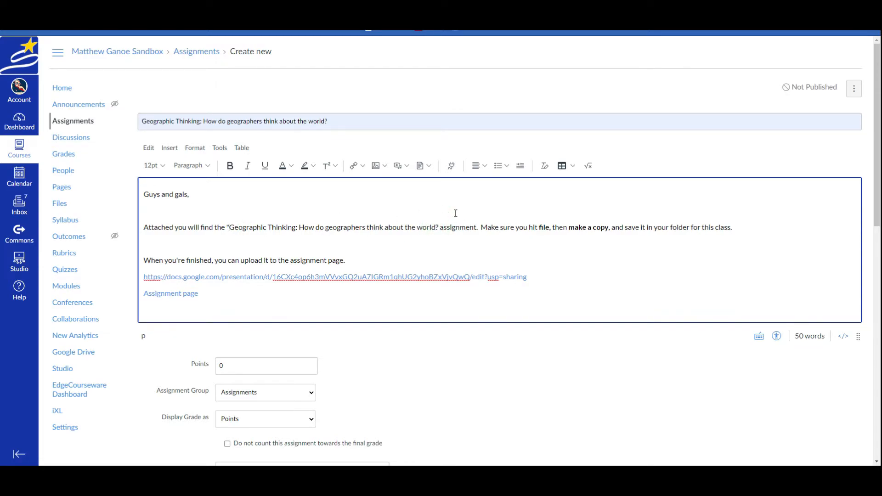
text(")
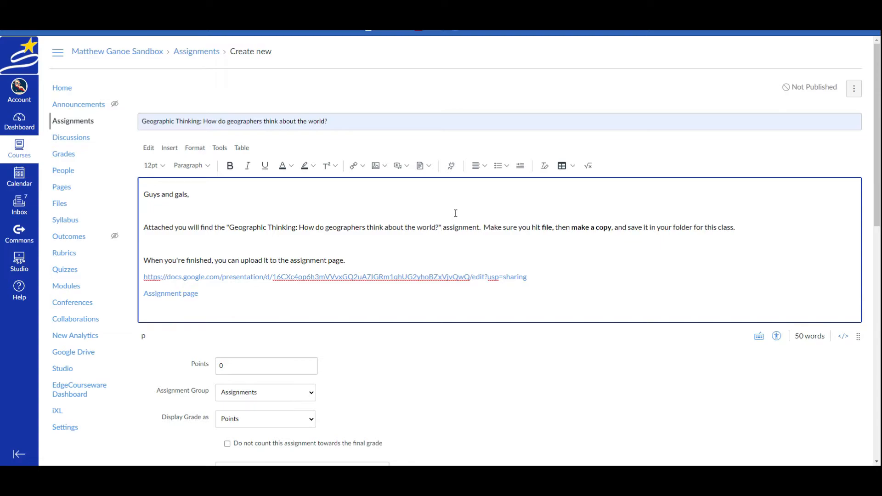
- Link the quoted assignment title to the Slides sharing URL
drag(441, 227, 227, 229)
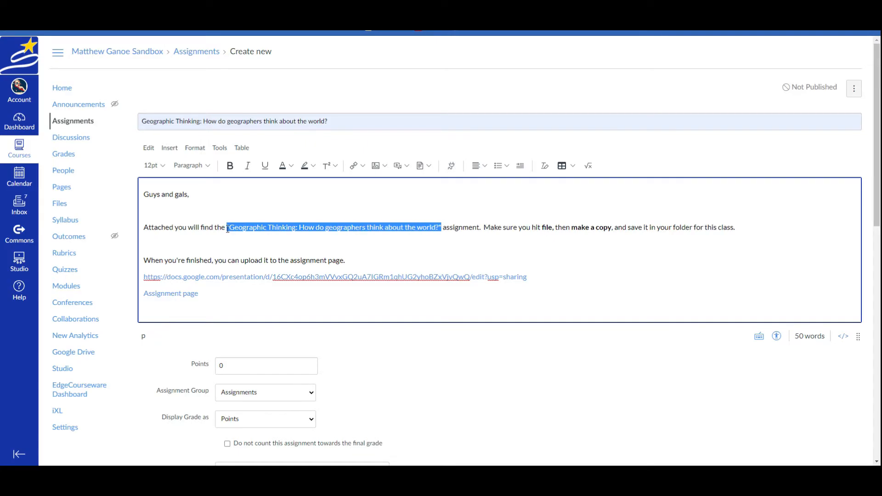
click(361, 166)
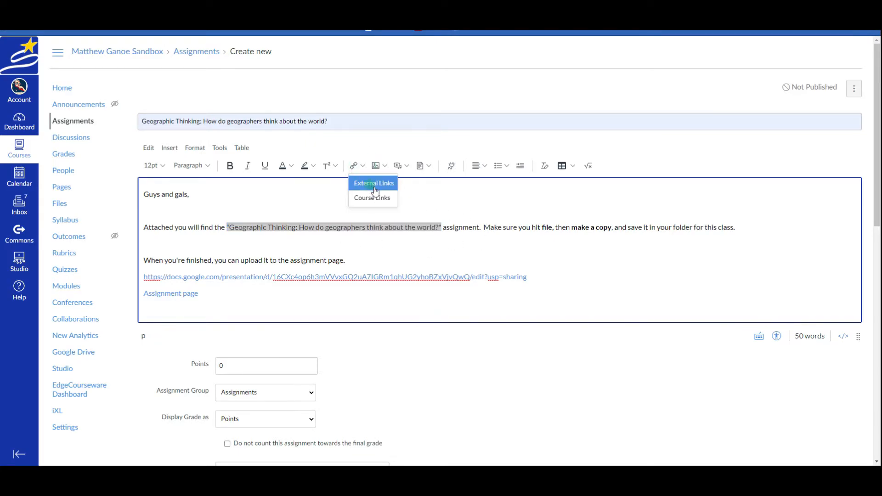
click(370, 183)
click(352, 278)
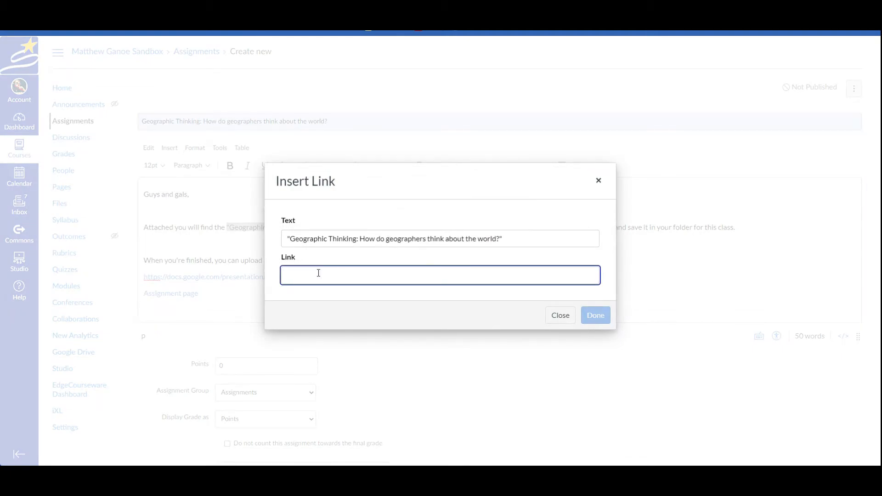
click(594, 316)
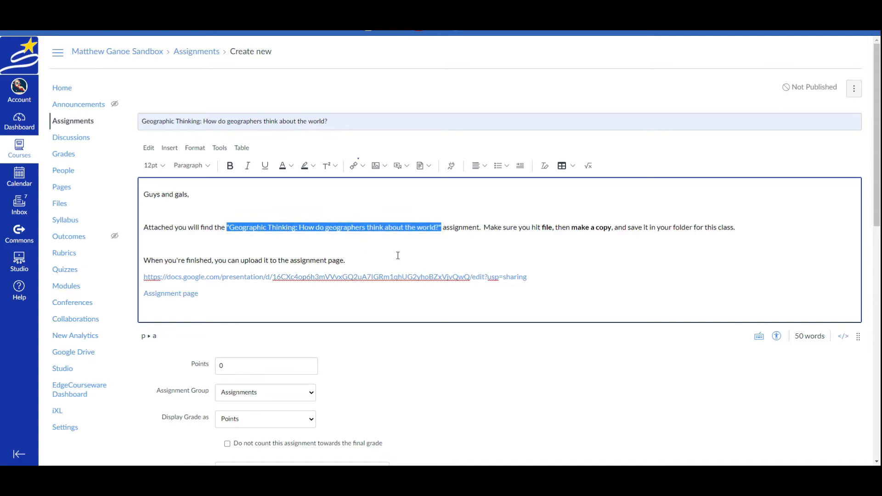
- Delete the bare URL and the 'Assignment page' link lines
click(642, 272)
drag(219, 298, 141, 276)
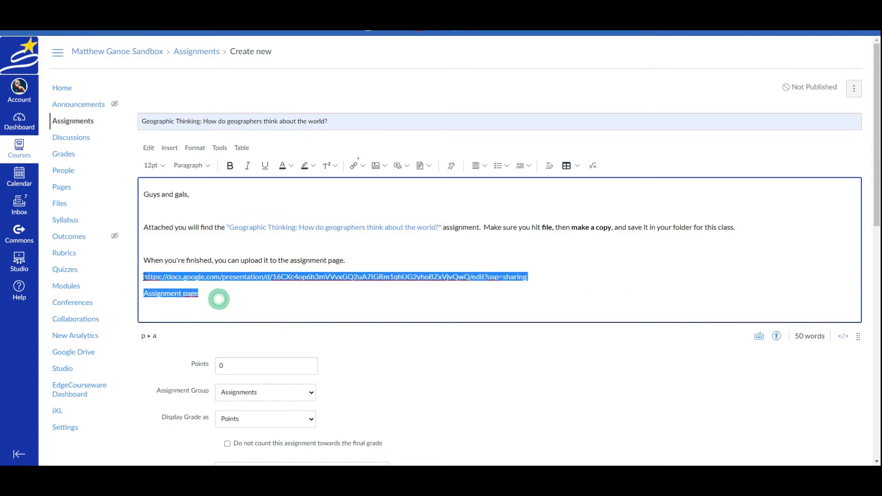
key(BackSpace)
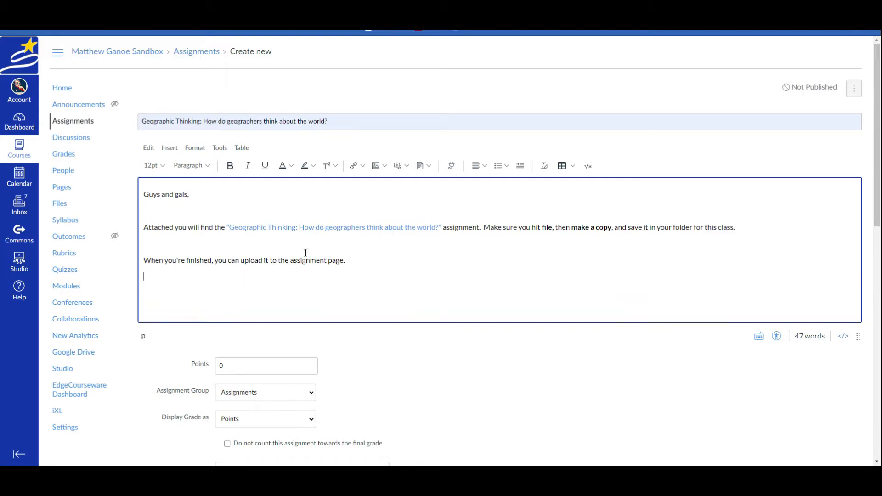
scroll(291, 287, down, 1)
- Set the assignment to 100 points and place it in a new Classwork assignment group
click(249, 320)
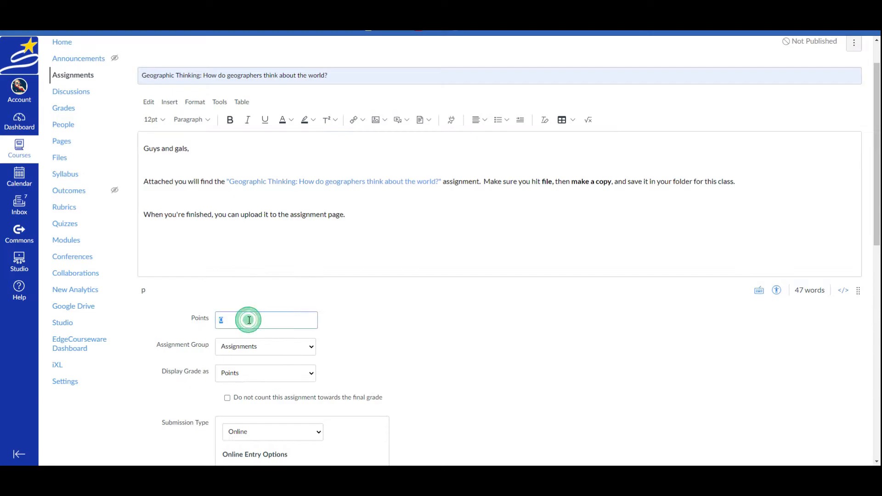
text(100)
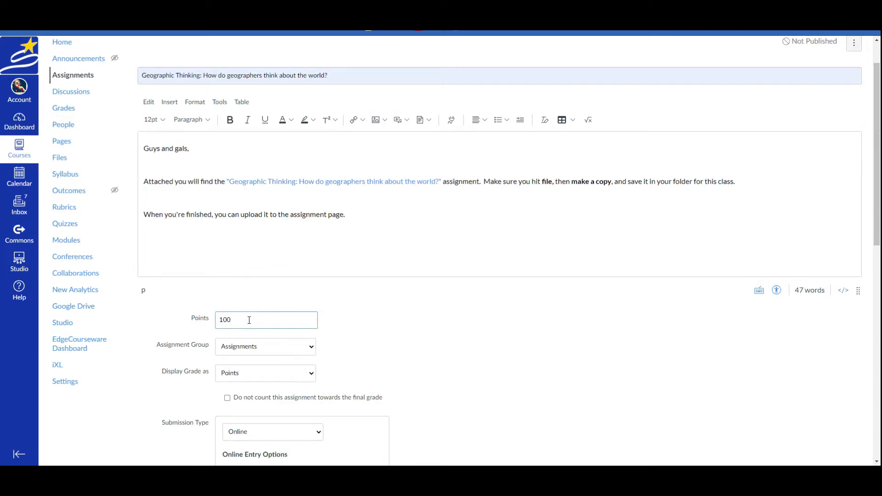
click(307, 351)
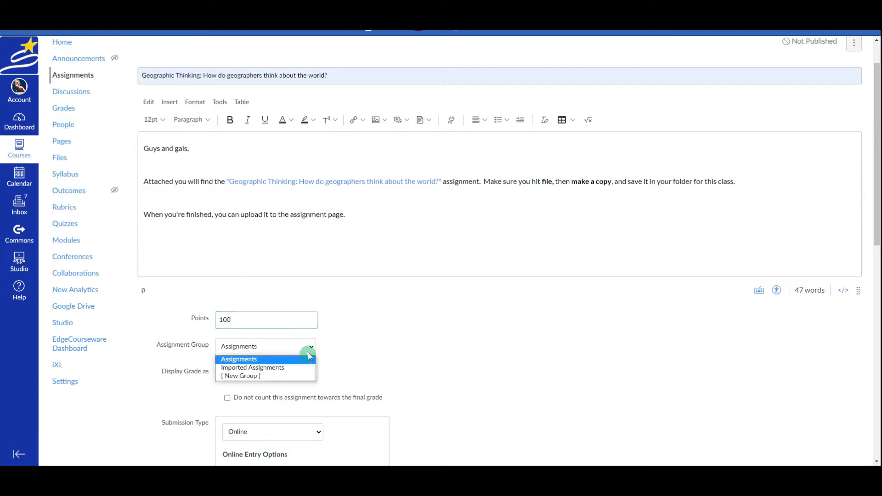
click(259, 376)
click(390, 250)
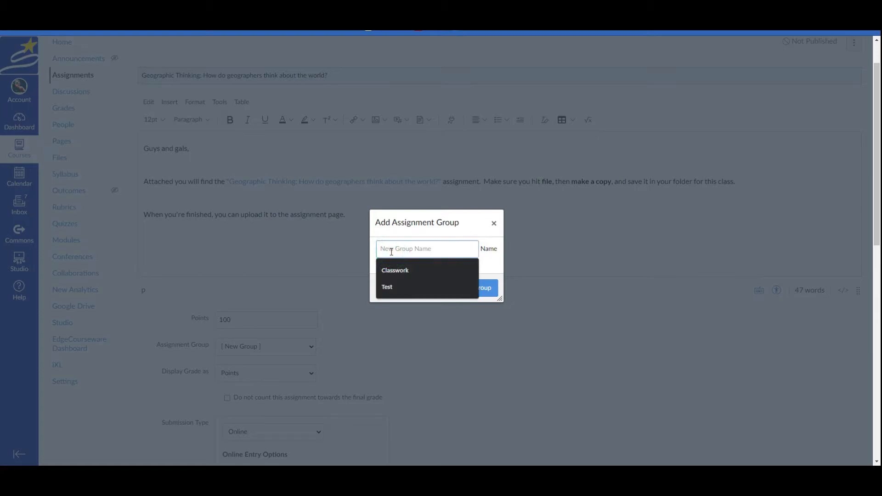
click(395, 270)
click(475, 292)
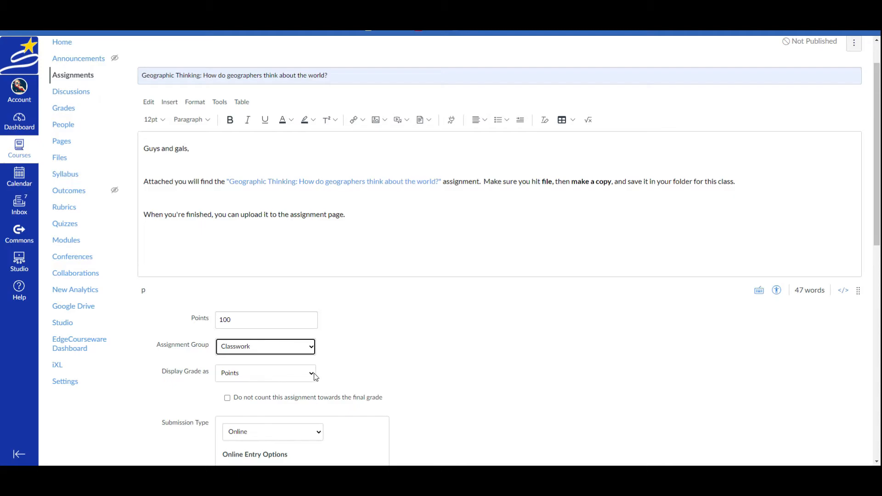
- Set the submission type to Online with File Uploads allowed
scroll(387, 348, down, 3)
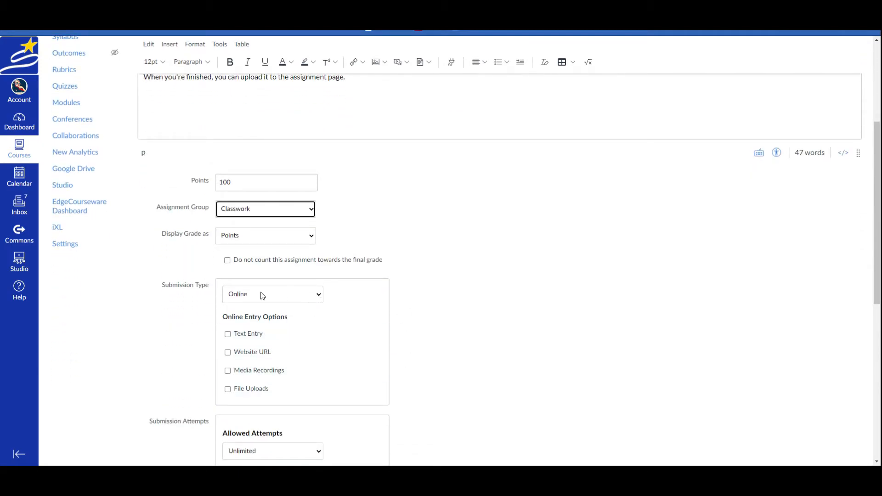
click(316, 294)
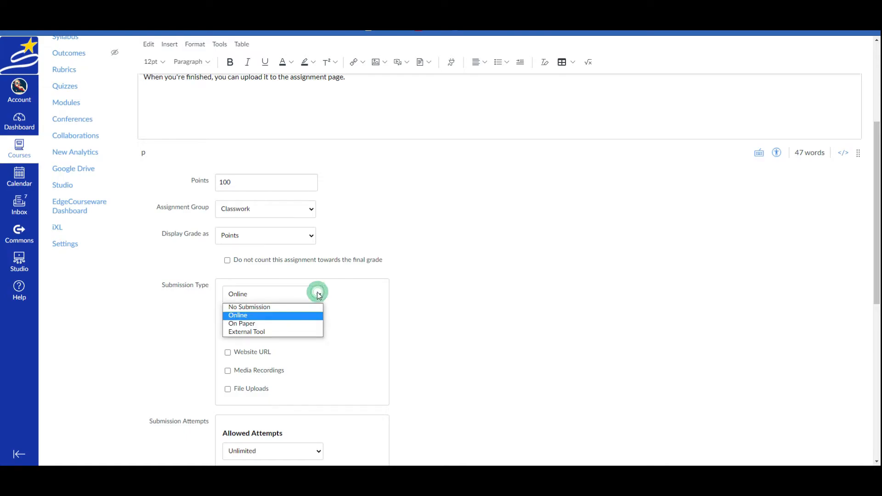
click(238, 316)
click(226, 389)
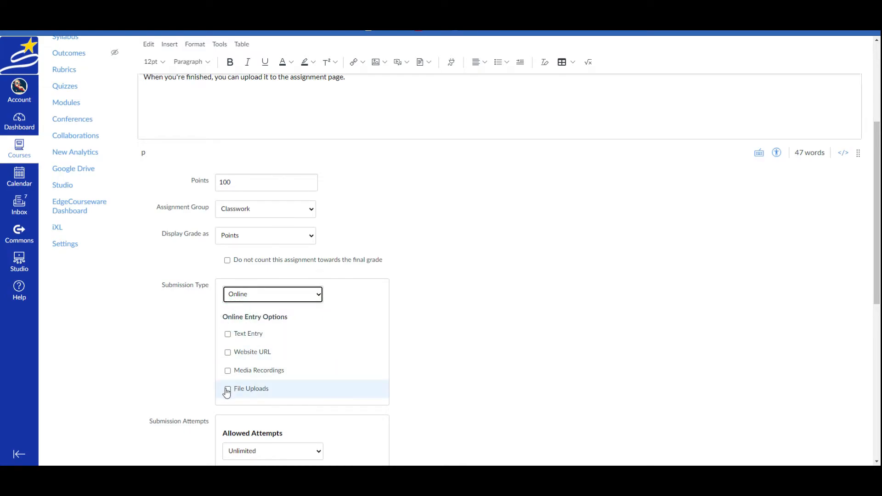
- Set the due date to Sep 22 and availability from Sep 15 until Sep 22
scroll(473, 392, down, 7)
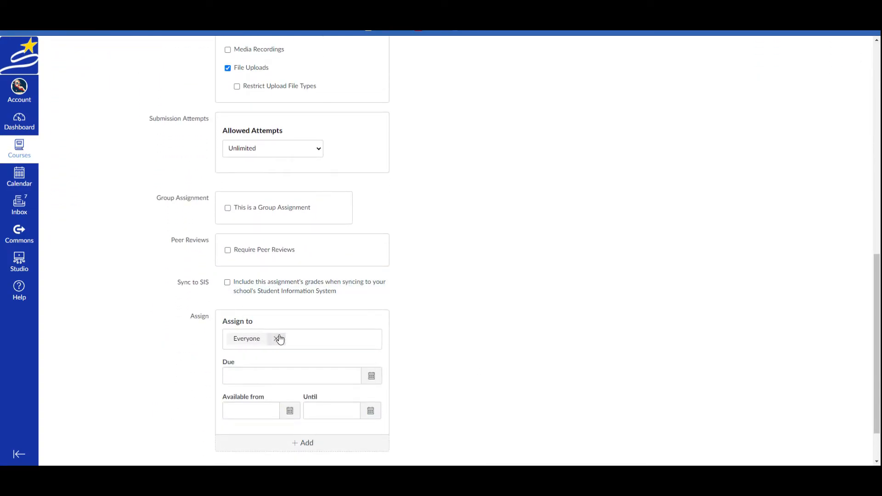
click(372, 377)
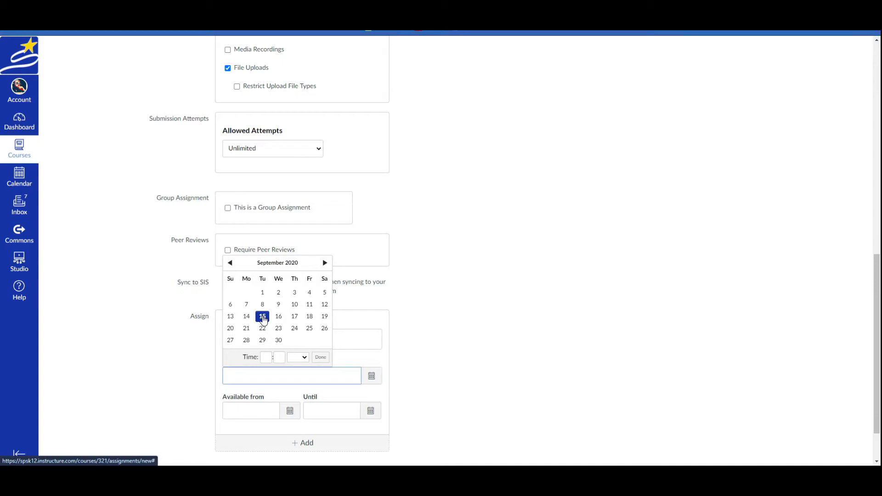
click(263, 329)
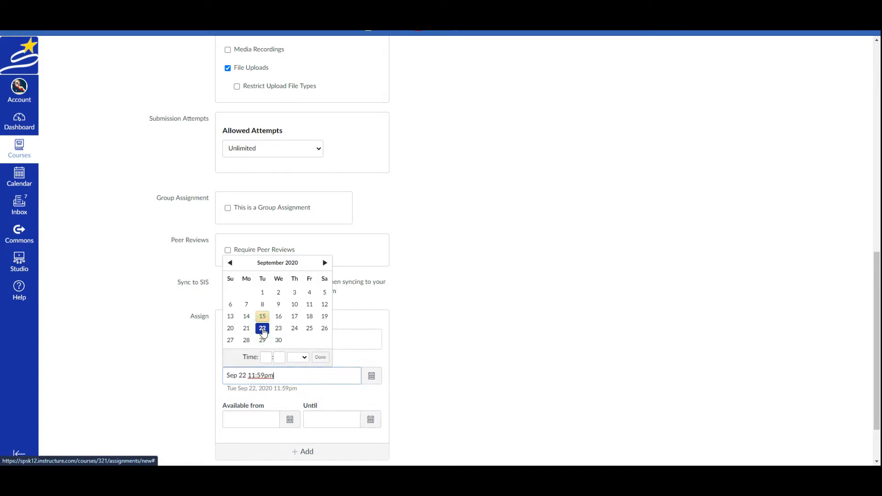
click(320, 358)
click(290, 419)
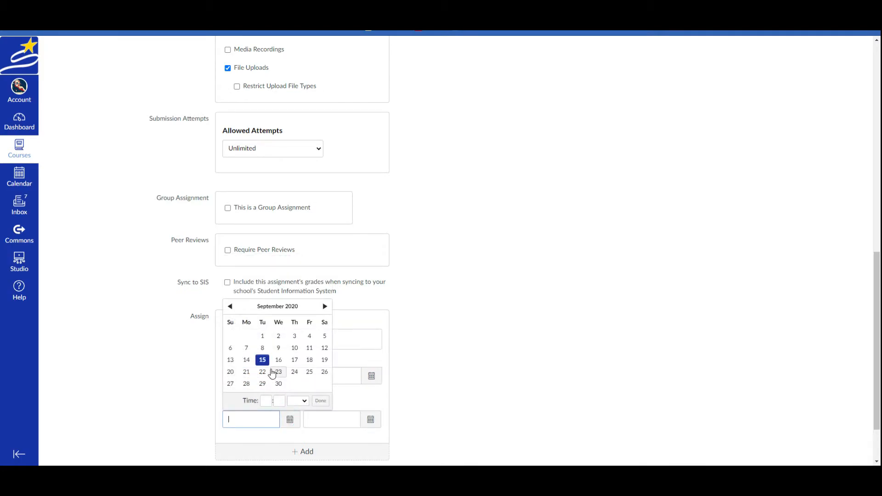
click(262, 360)
click(370, 419)
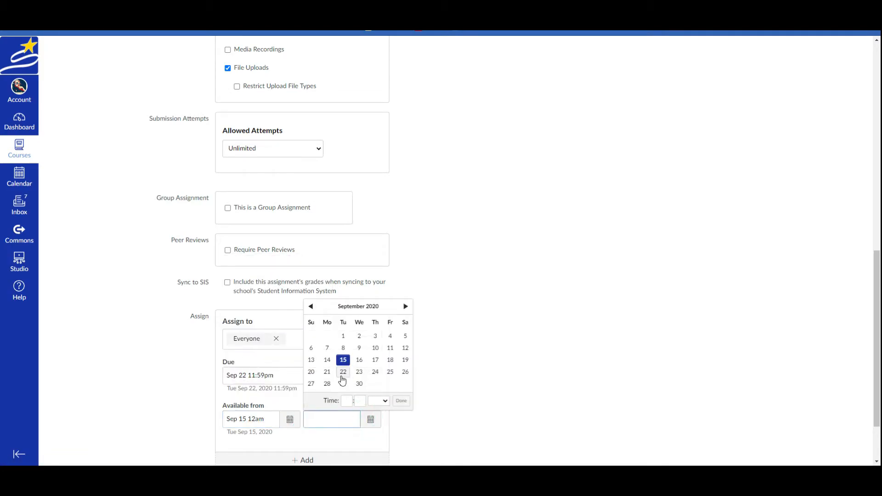
click(343, 371)
click(502, 396)
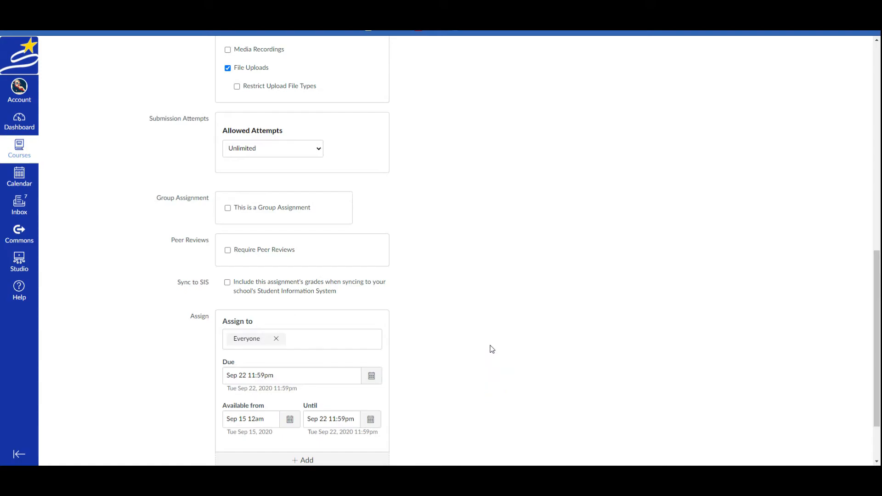
- Save the new assignment with its submission and date settings
scroll(490, 350, down, 2)
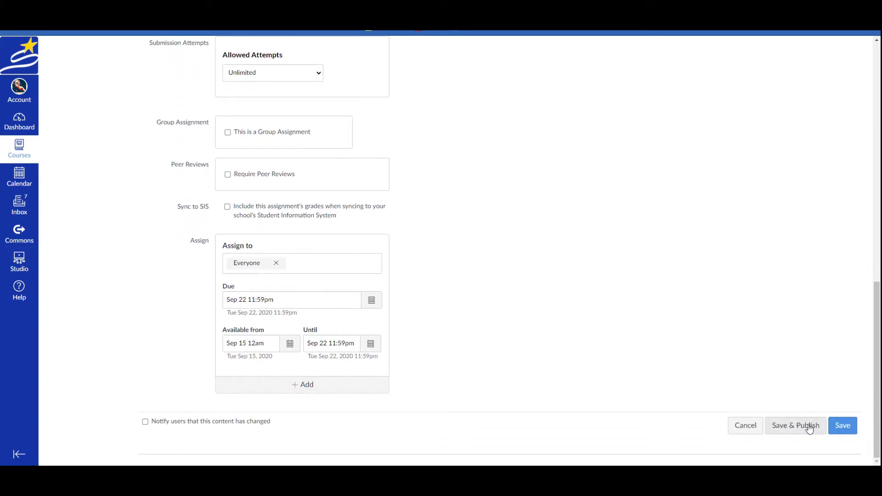
click(844, 425)
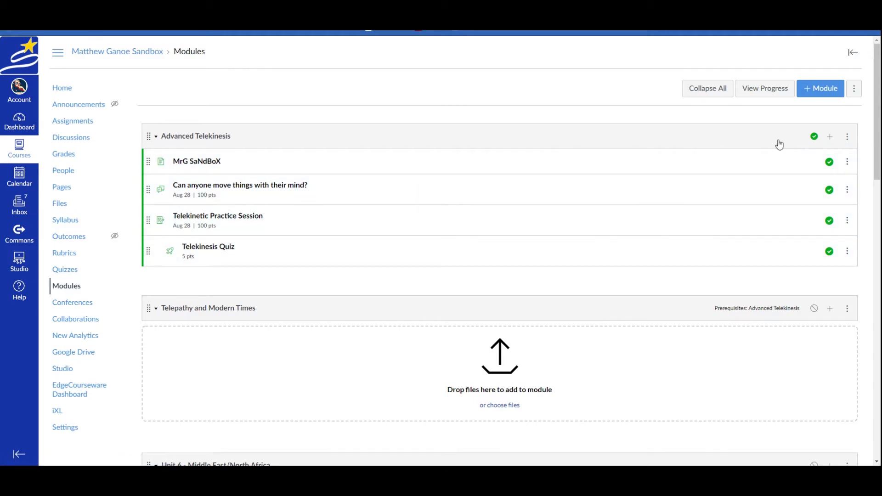
- Add Geographic Thinking to Advanced Telekinesis indented three levels, then drag it under MrG SaNdBoX
click(831, 138)
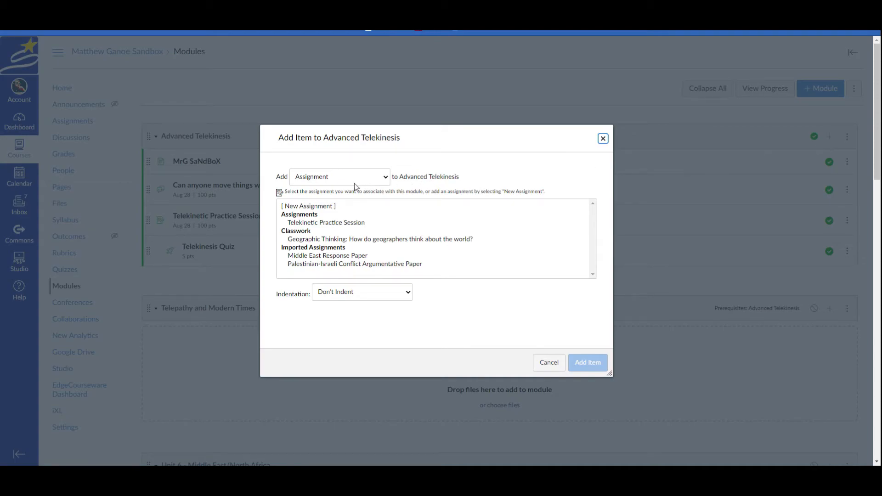
click(383, 180)
click(324, 189)
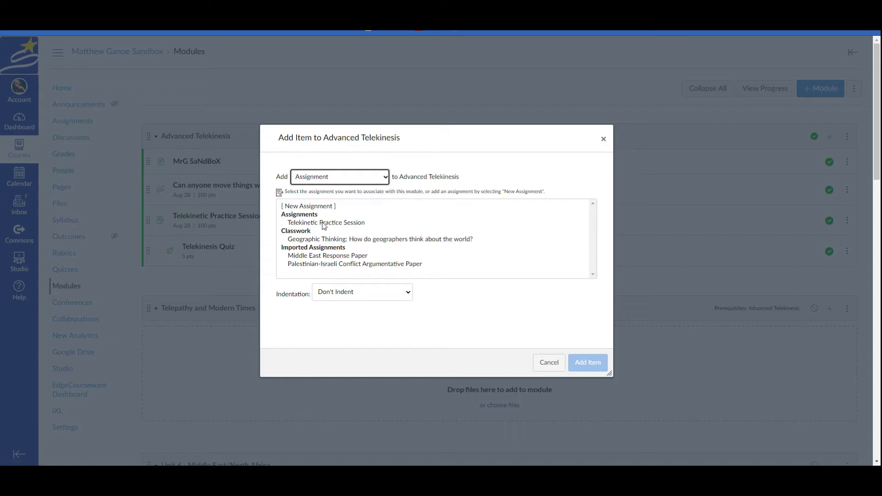
click(334, 240)
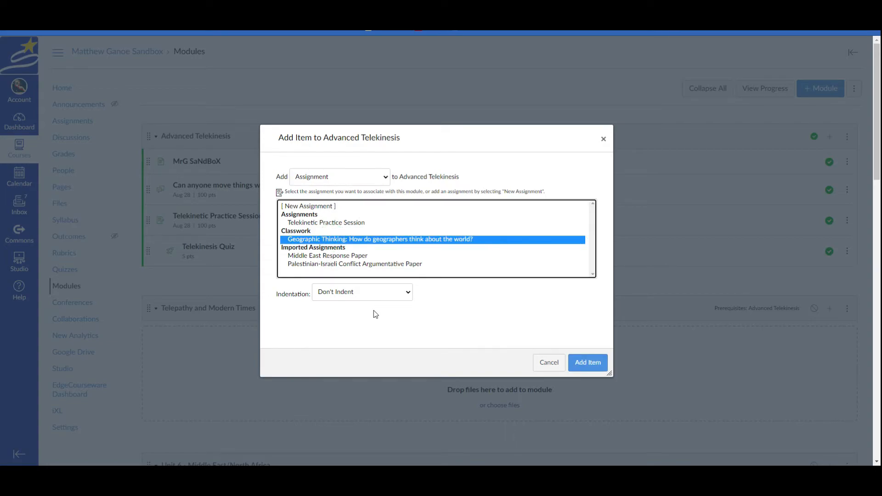
click(408, 293)
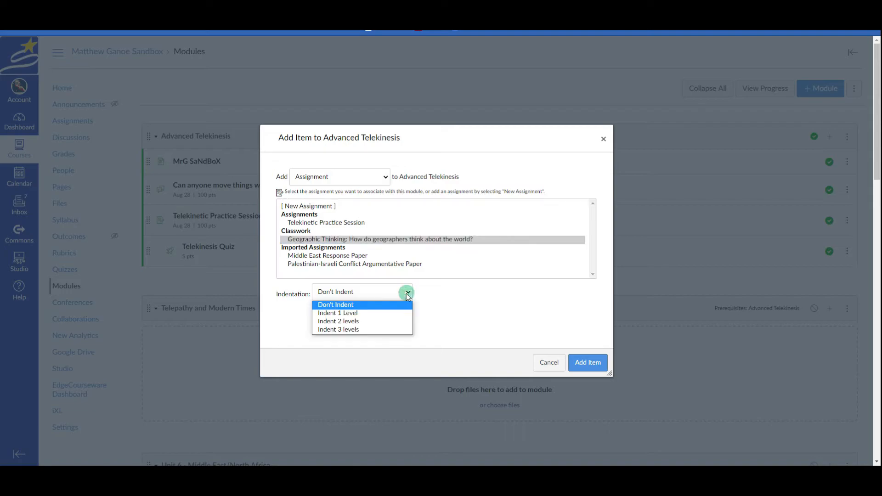
click(349, 329)
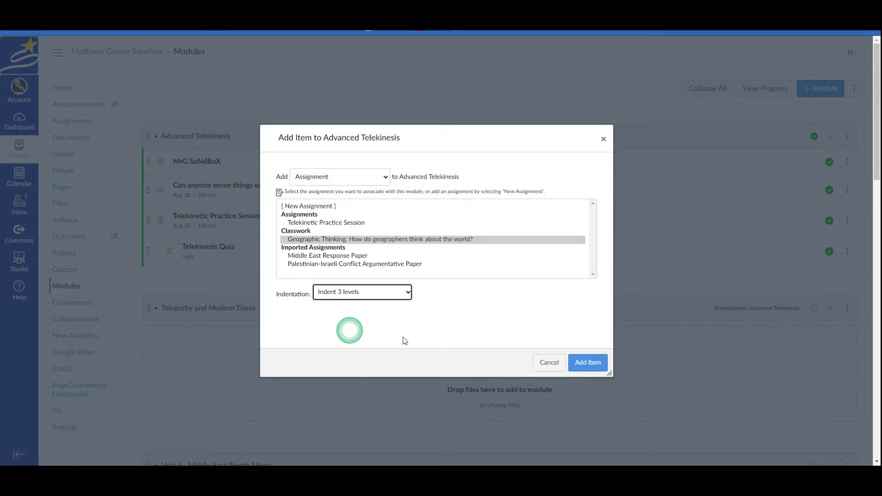
click(592, 363)
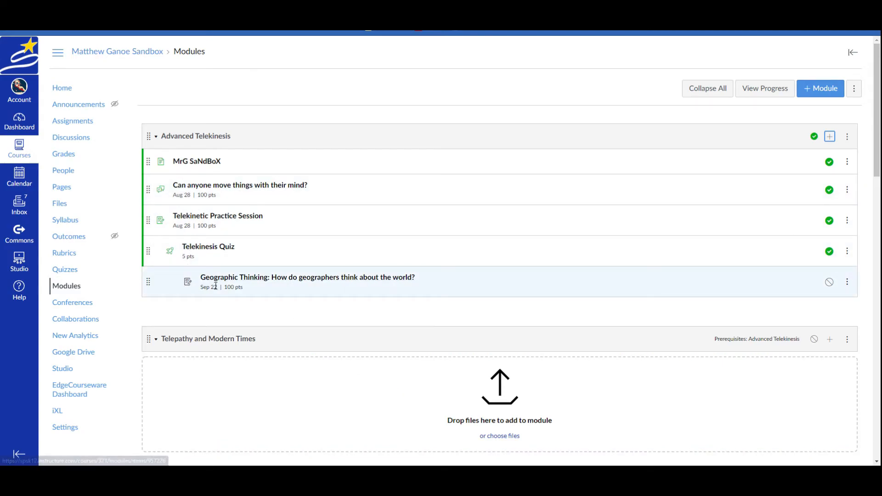
drag(148, 282, 163, 180)
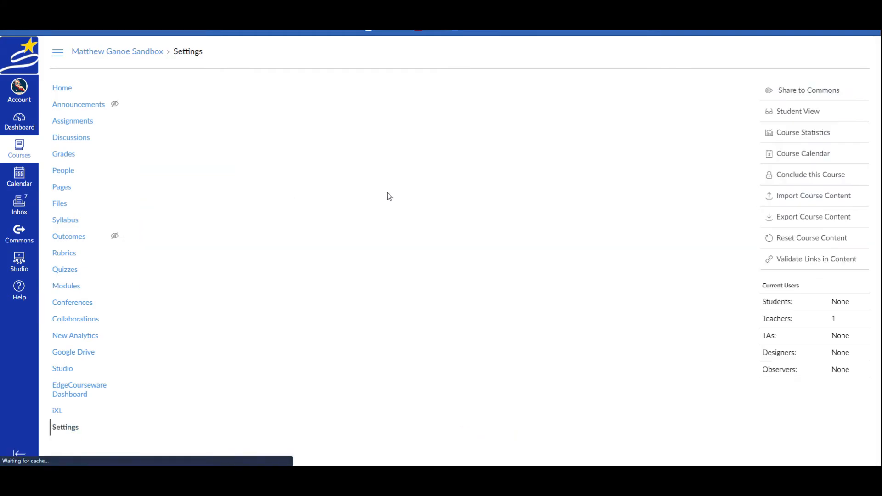
- Leave the Modules page and go to the course home page
scroll(315, 220, down, 2)
click(69, 212)
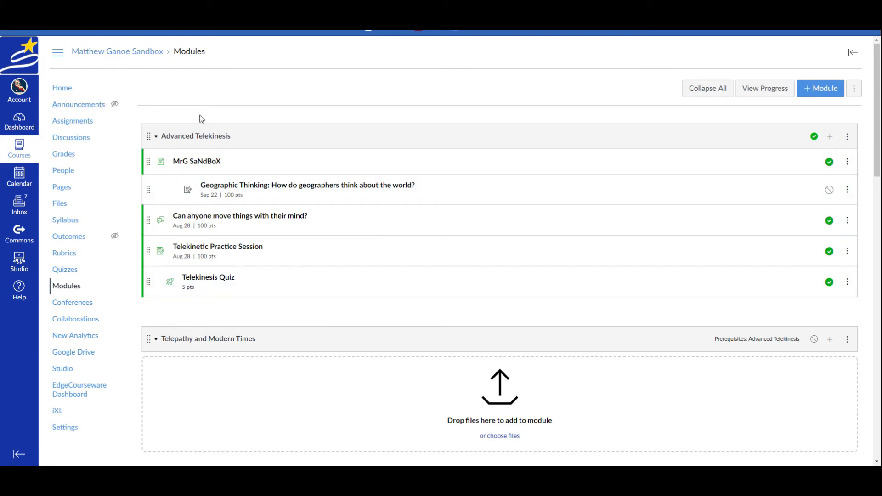
click(64, 91)
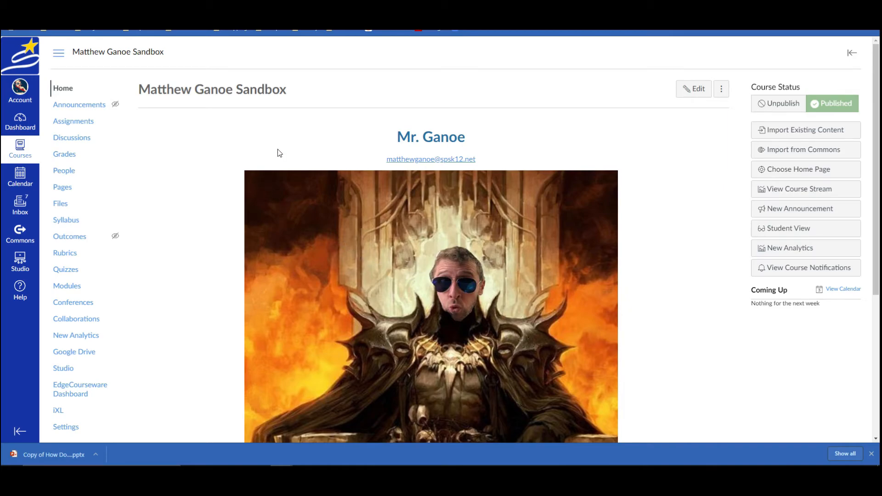
- Create a new assignment and name it 'Geography rocks!', discarding the auto-saved content
click(87, 124)
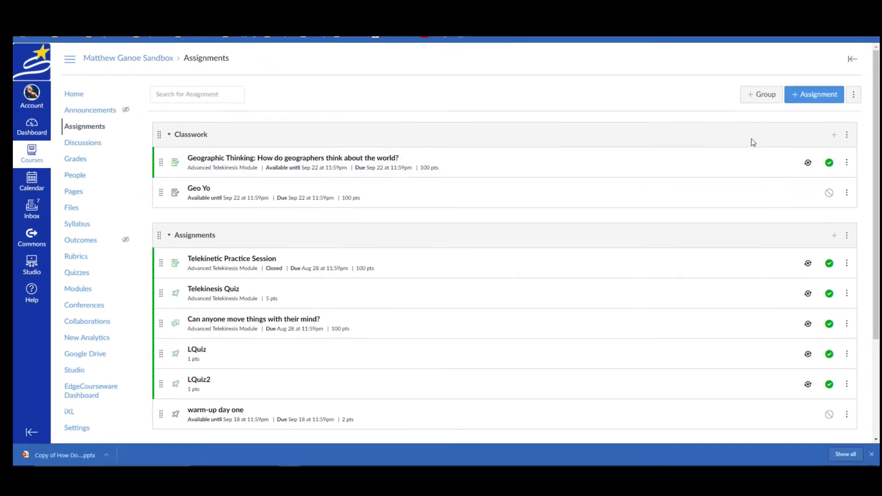
click(806, 96)
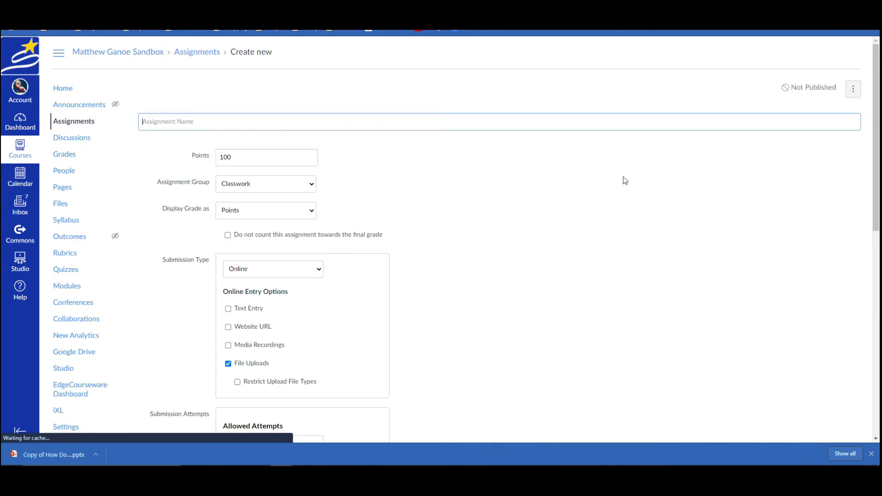
click(205, 125)
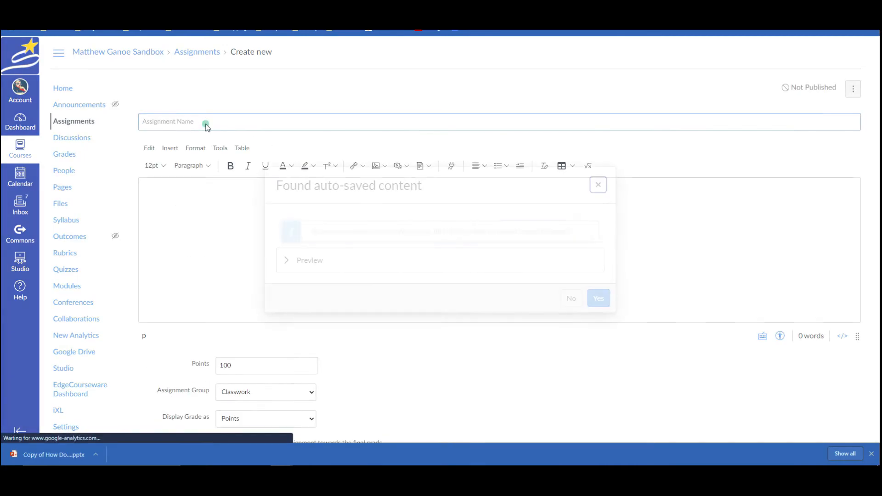
click(571, 299)
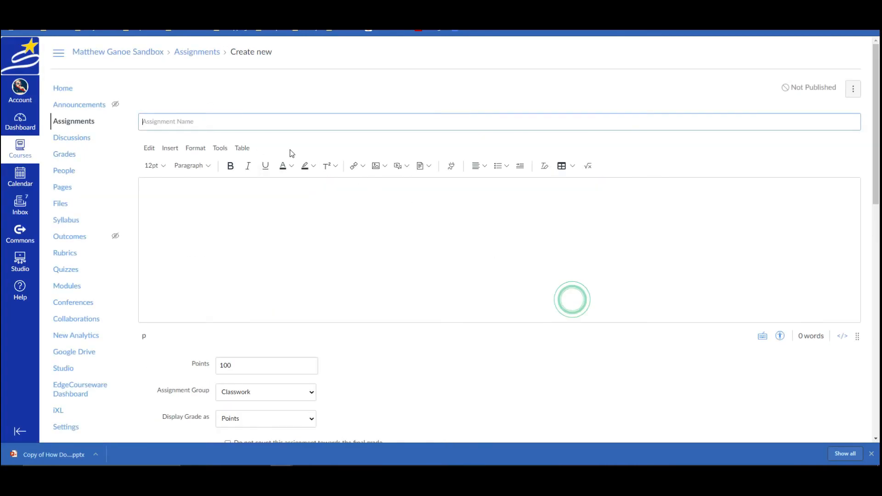
text(Geo)
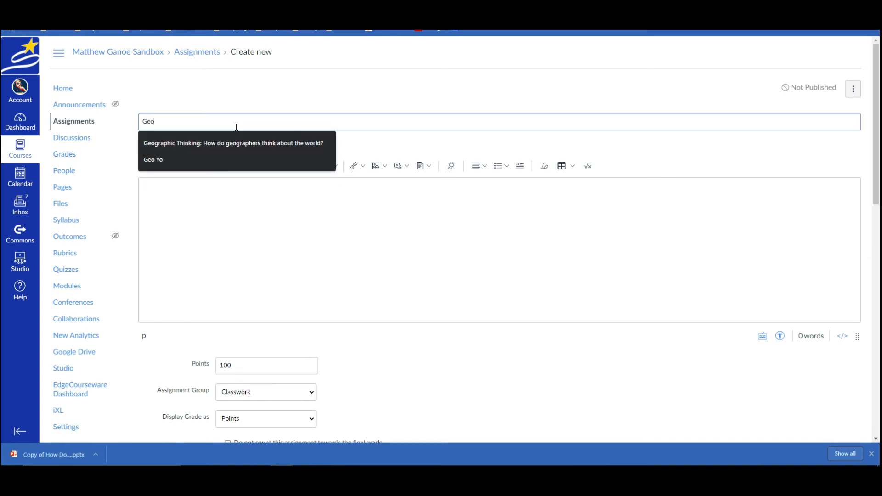
text(graphy rocks!)
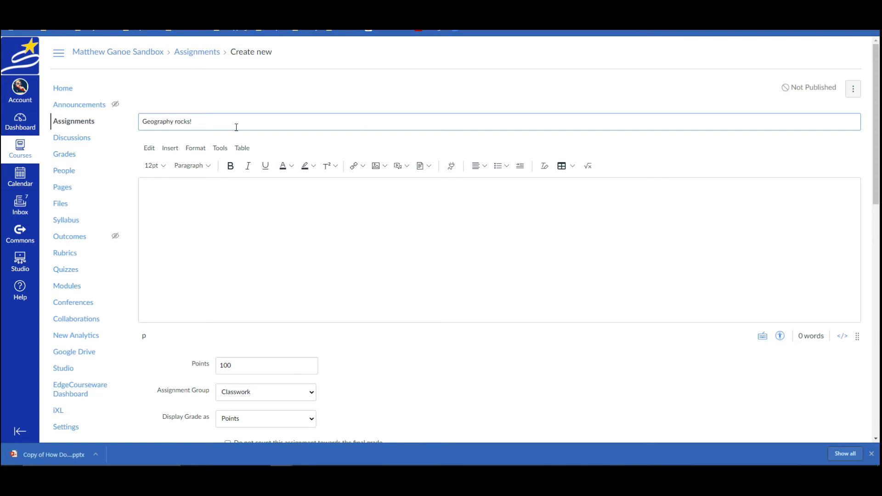
- Write a description telling students to follow the first two slides and ask any questions
click(210, 200)
text(Here;s)
key(BackSpace)
key(BackSpace)
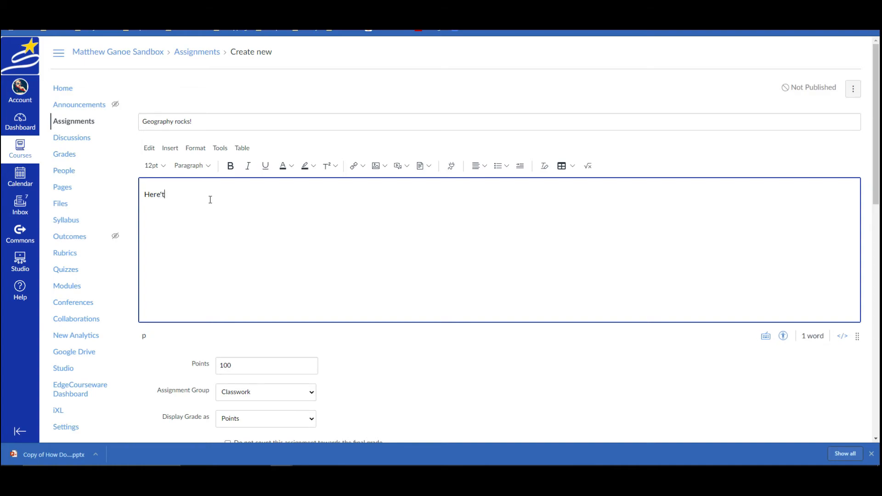
text('s the a)
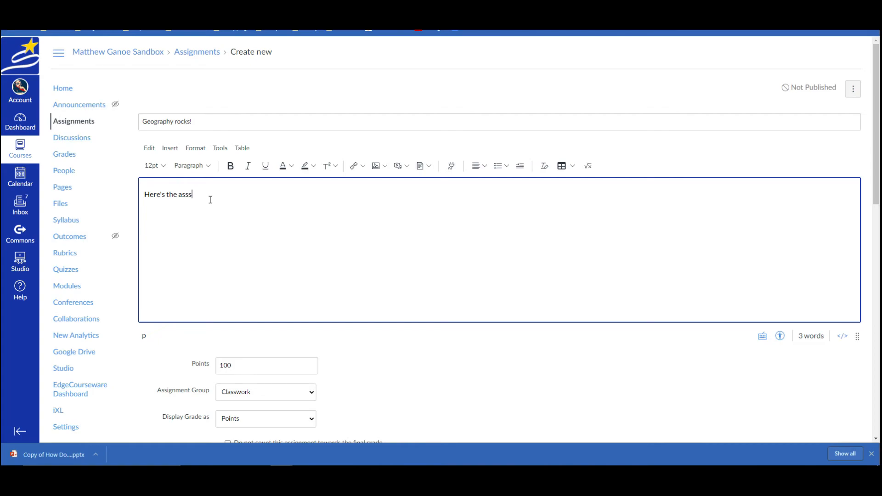
text(ssignm)
text(ent gfo r)
text(for )
text(did today in cla)
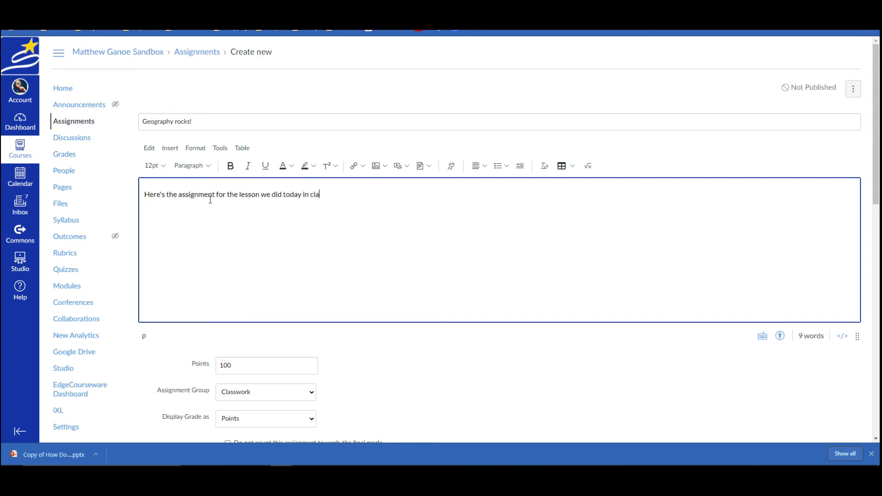
text(ss.  Follow the instr)
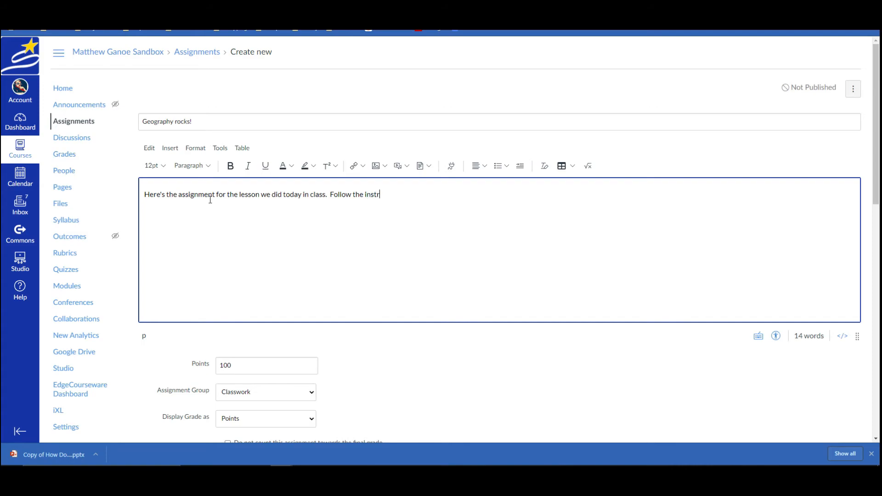
text( on the if)
key(BackSpace)
key(BackSpace)
text(first two)
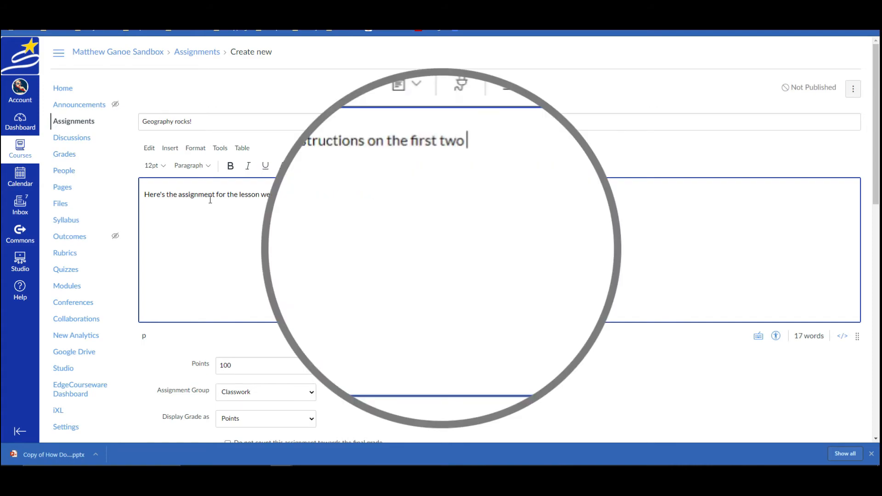
text( slides. )
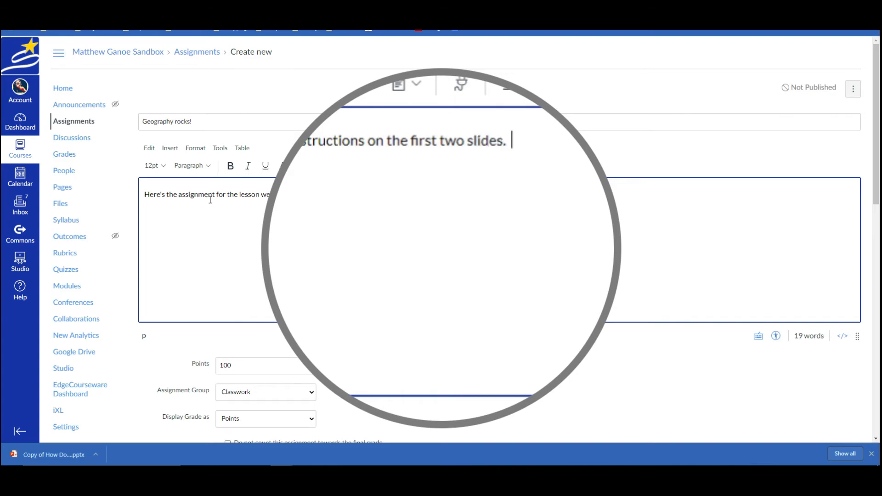
text( Let )
text(me i)
text(know if you have any questions.)
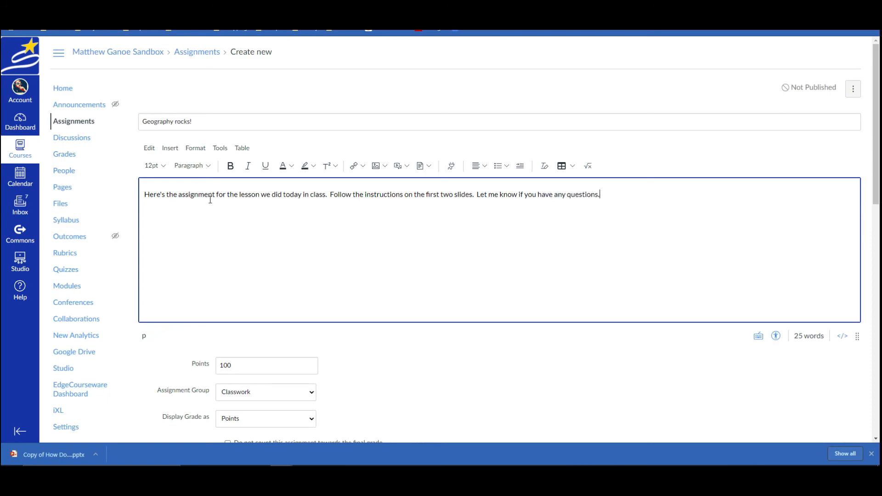
- Make the word 'assignment' an external link to the pasted Google Slides URL
double_click(196, 196)
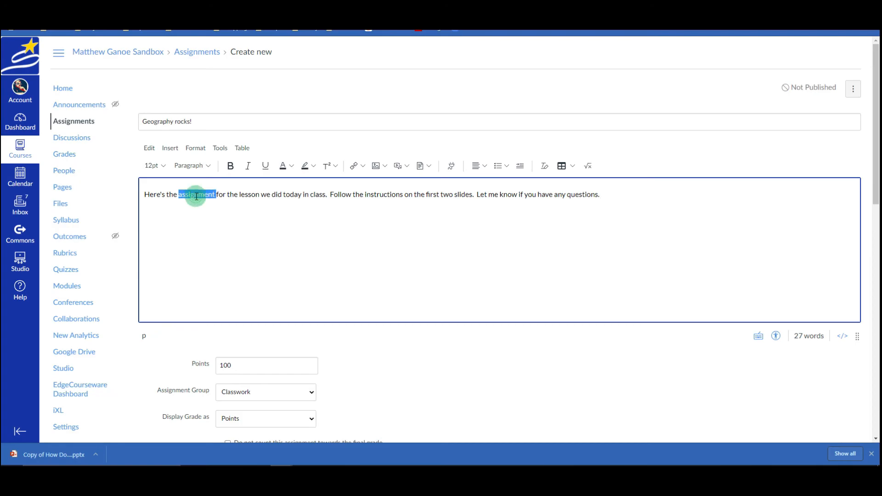
click(353, 166)
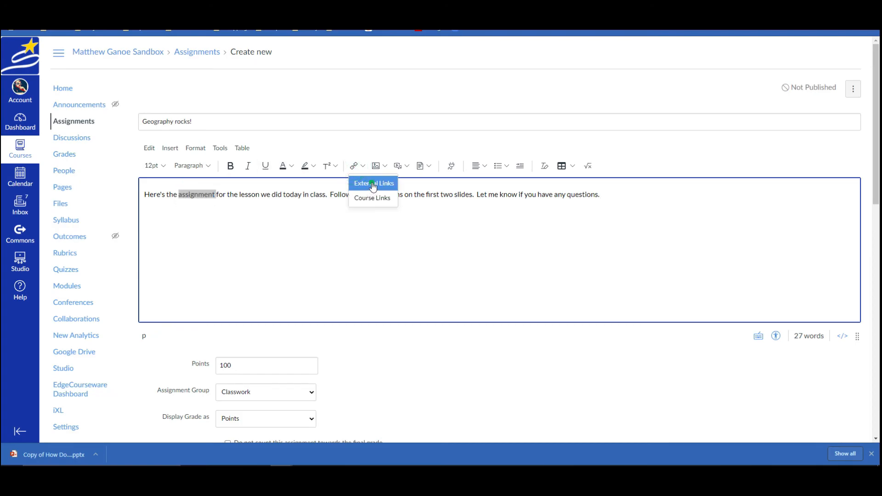
click(373, 183)
click(308, 264)
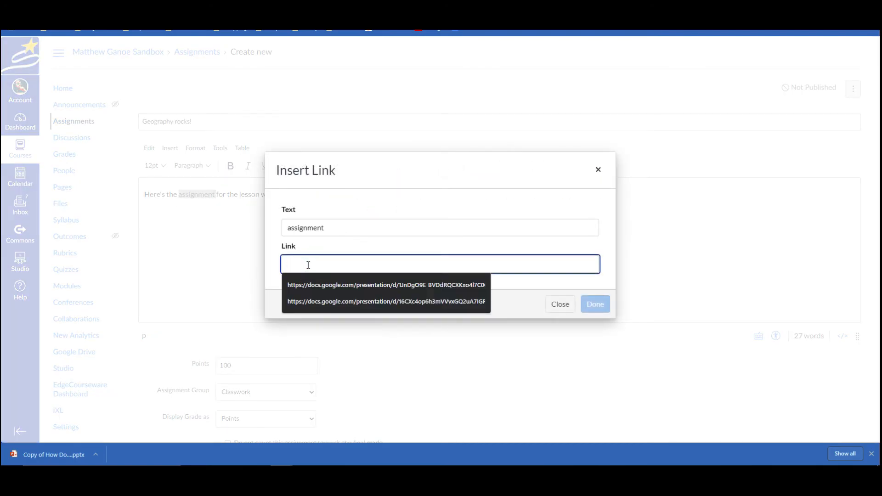
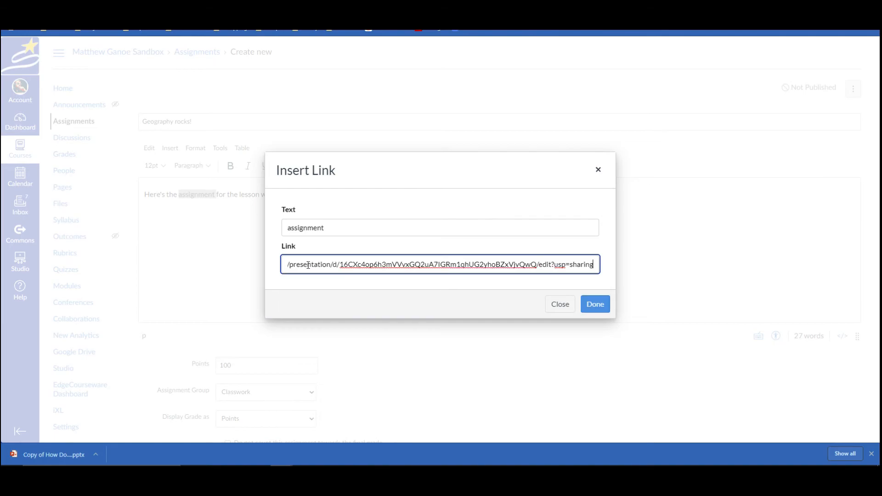
click(594, 305)
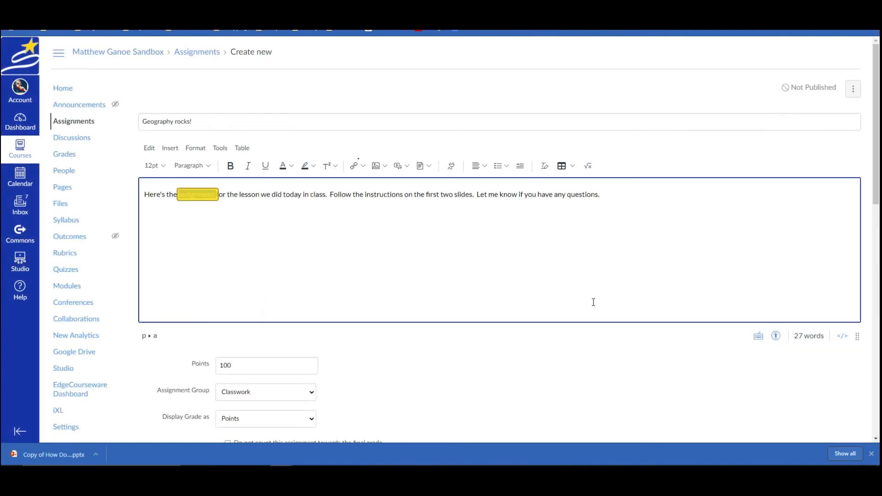
- Set the due date to Sep 22 and availability from Sep 15 until Sep 22
scroll(414, 271, down, 7)
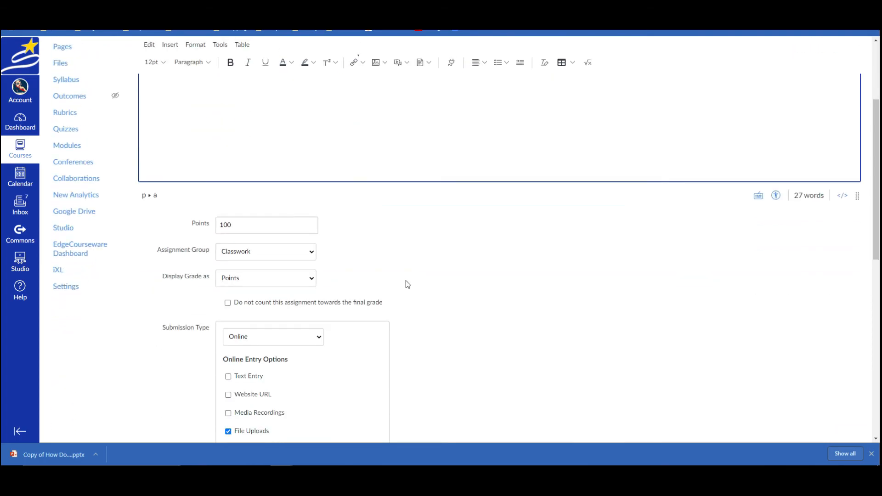
scroll(281, 335, down, 5)
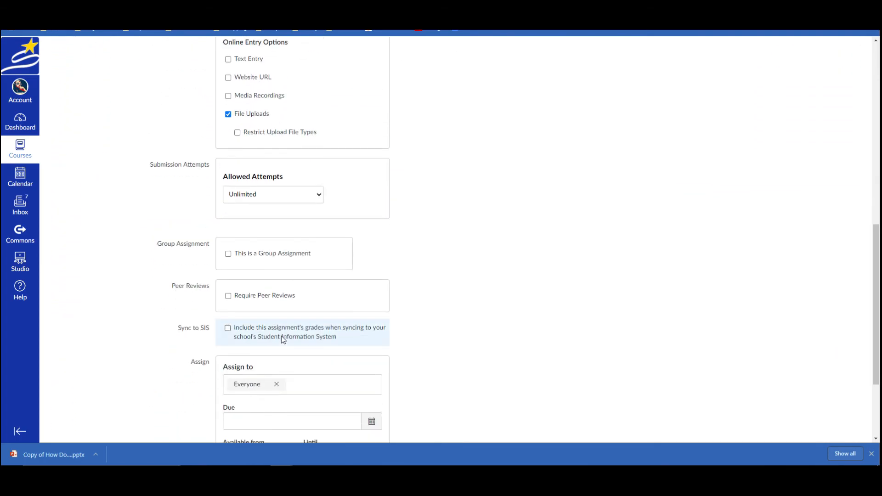
click(372, 330)
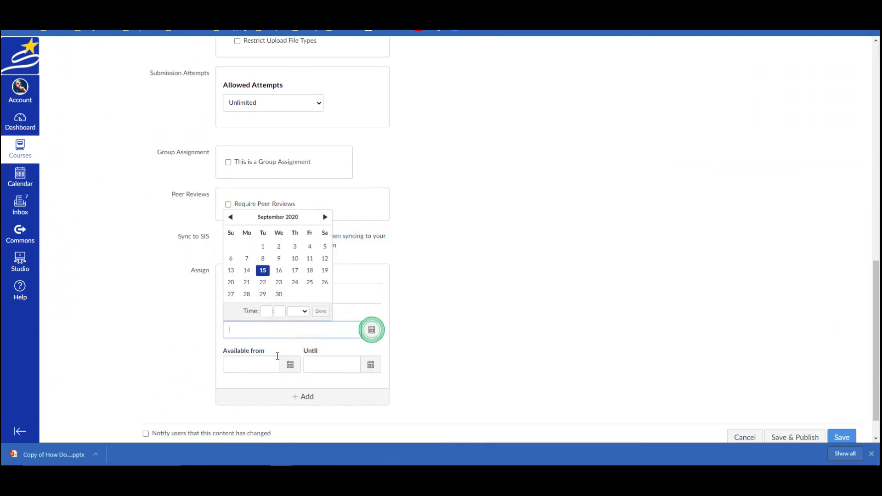
click(261, 282)
click(289, 373)
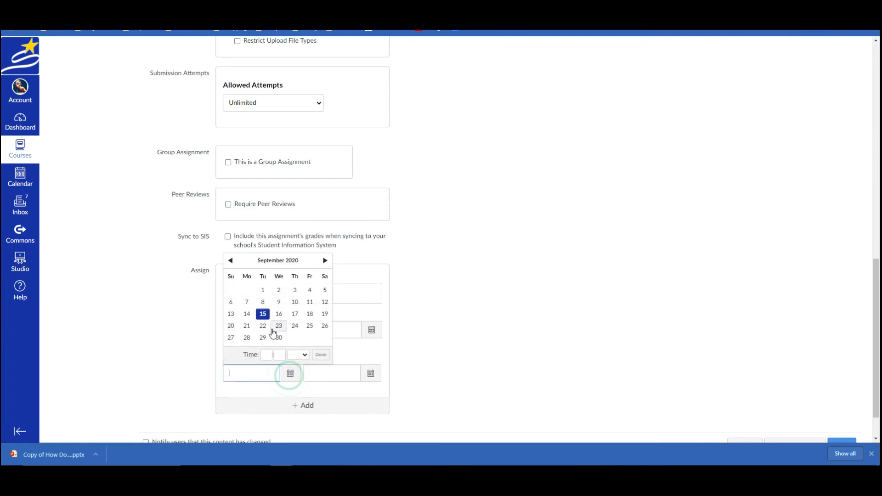
click(263, 313)
click(370, 373)
click(343, 326)
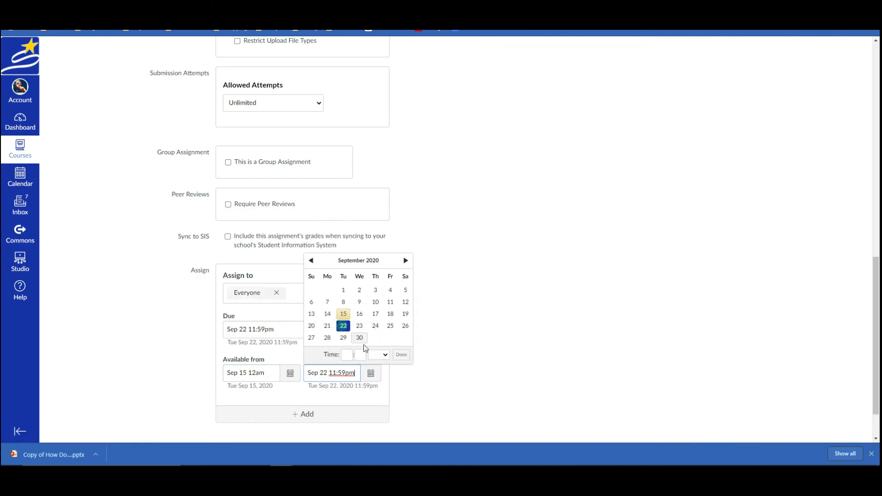
click(401, 355)
- Save Geography rocks! and go to the course Modules page
scroll(643, 388, down, 2)
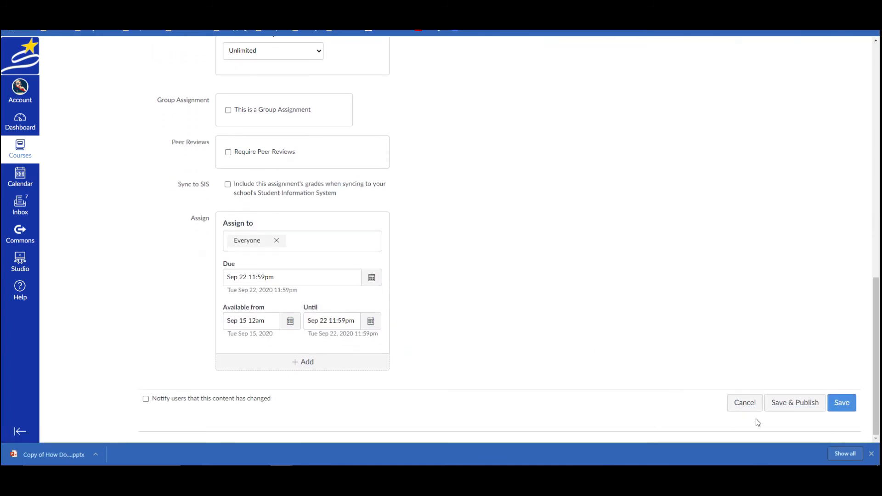
click(847, 406)
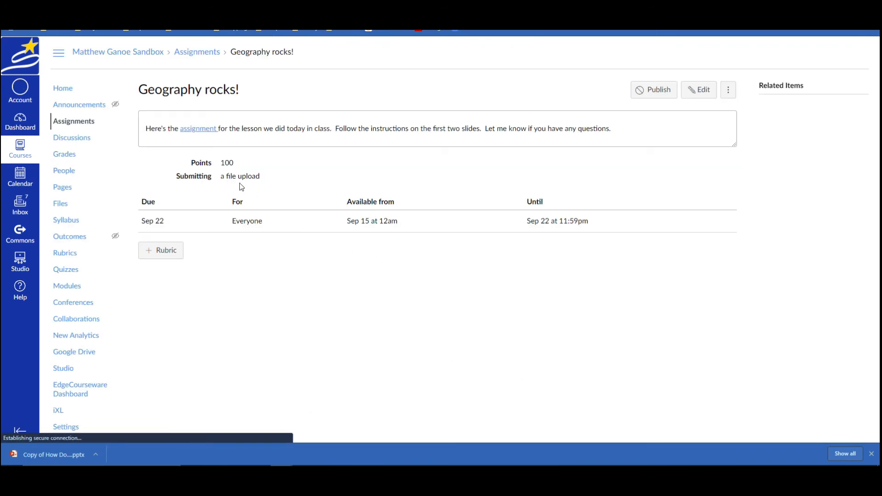
click(67, 286)
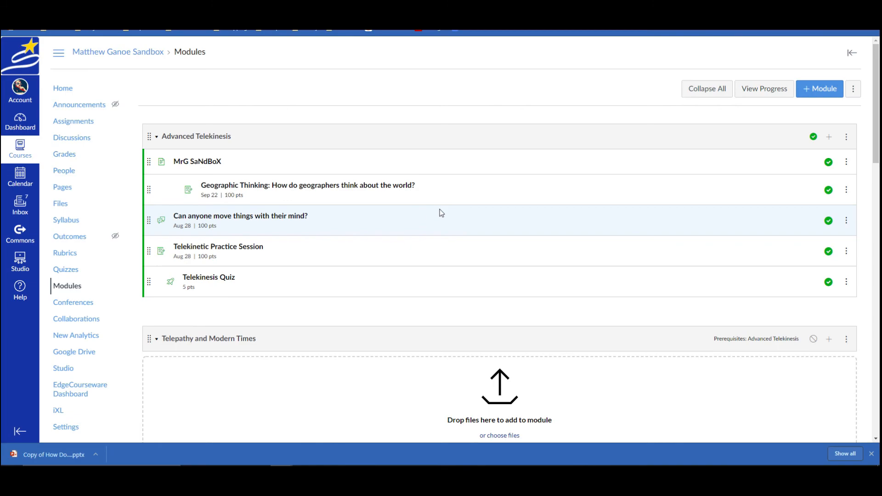
- Add Geography rocks! to Advanced Telekinesis and move it above Telekinetic Practice Session
click(829, 138)
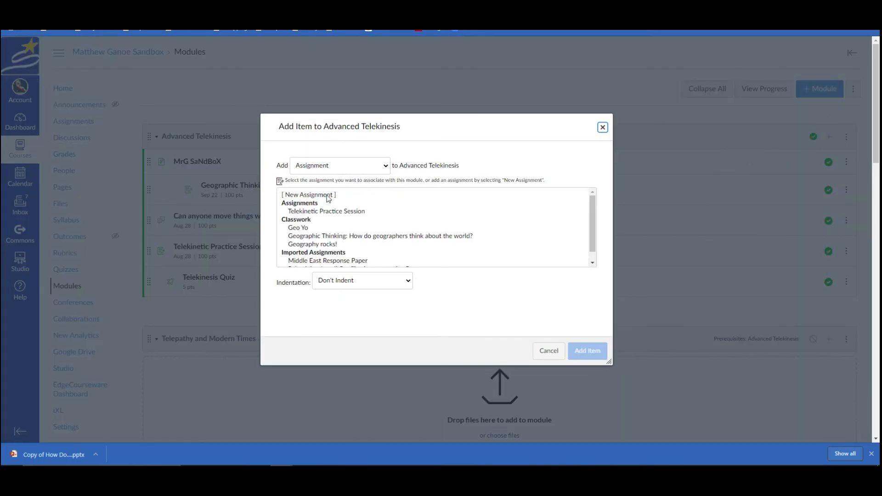
click(313, 247)
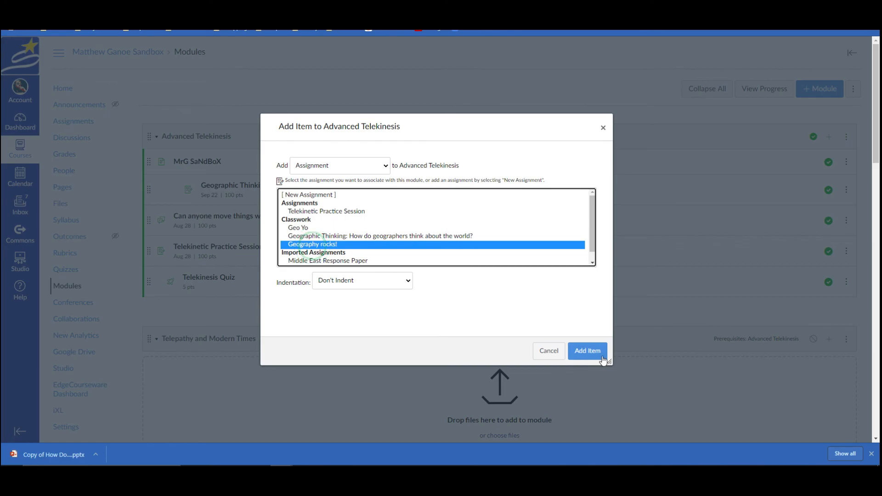
click(587, 351)
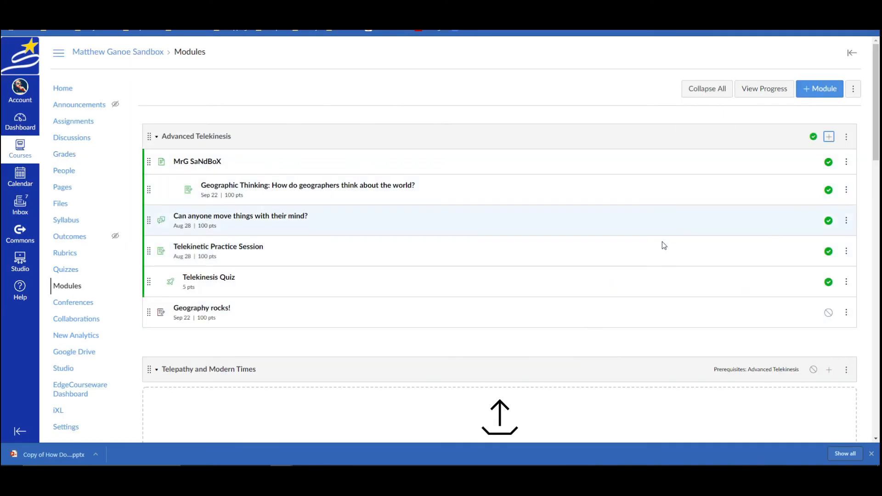
drag(147, 314, 187, 246)
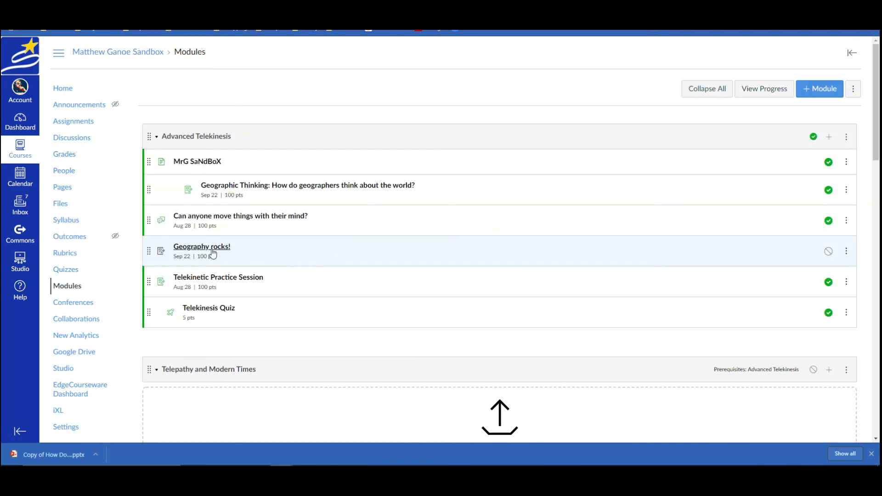
- Indent Geography rocks! three times to match Geographic Thinking, then publish it
click(845, 251)
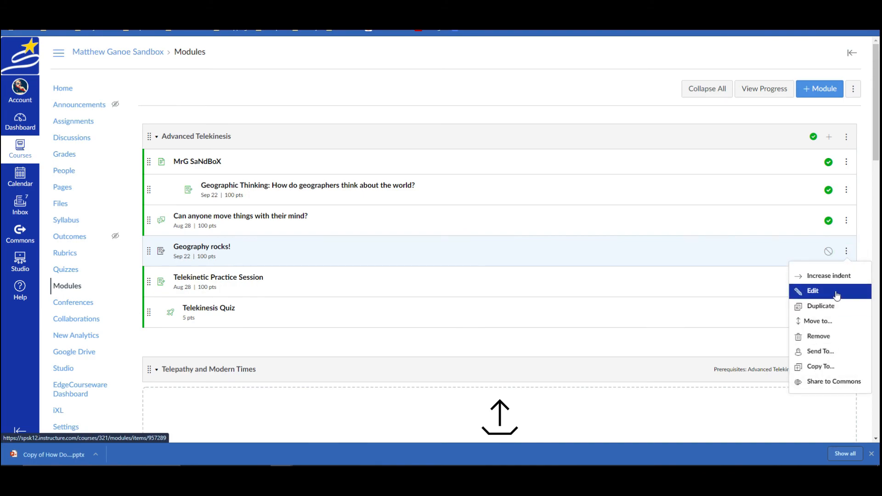
click(832, 277)
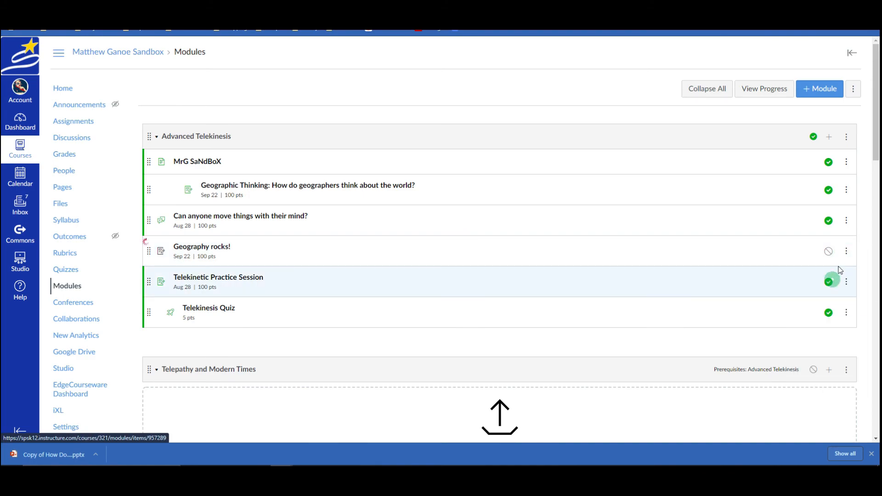
click(845, 251)
click(827, 290)
click(845, 251)
click(835, 296)
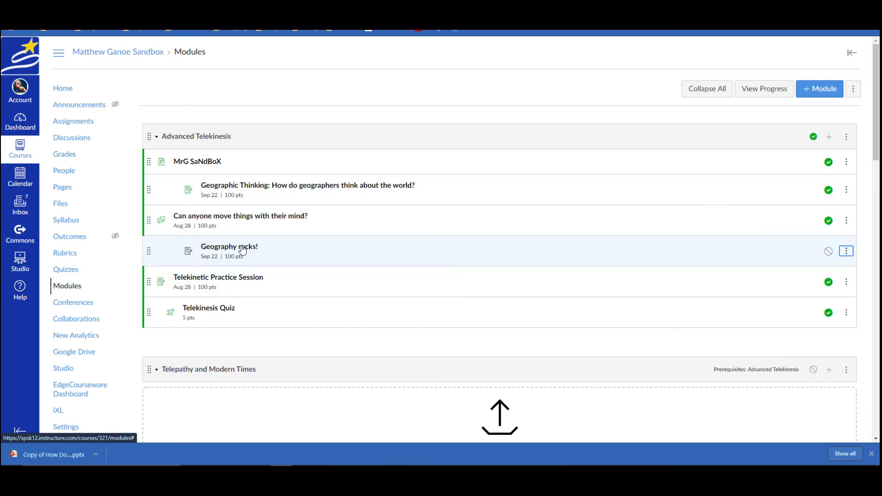
click(828, 251)
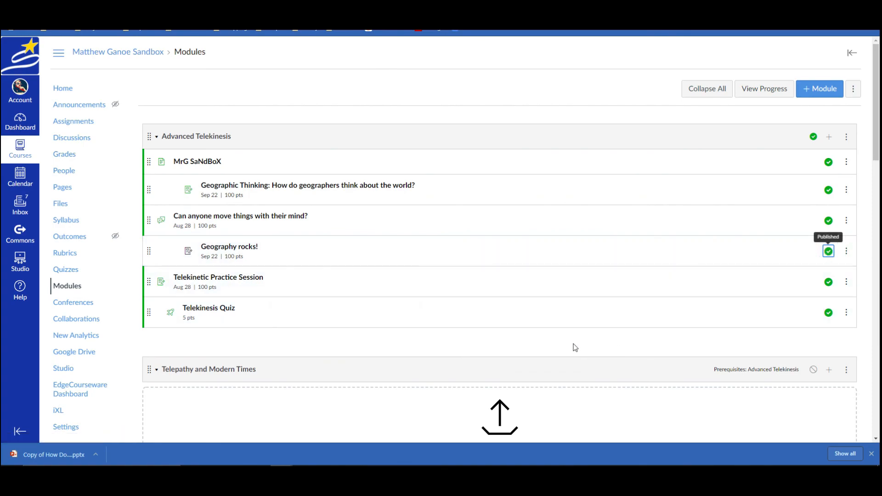